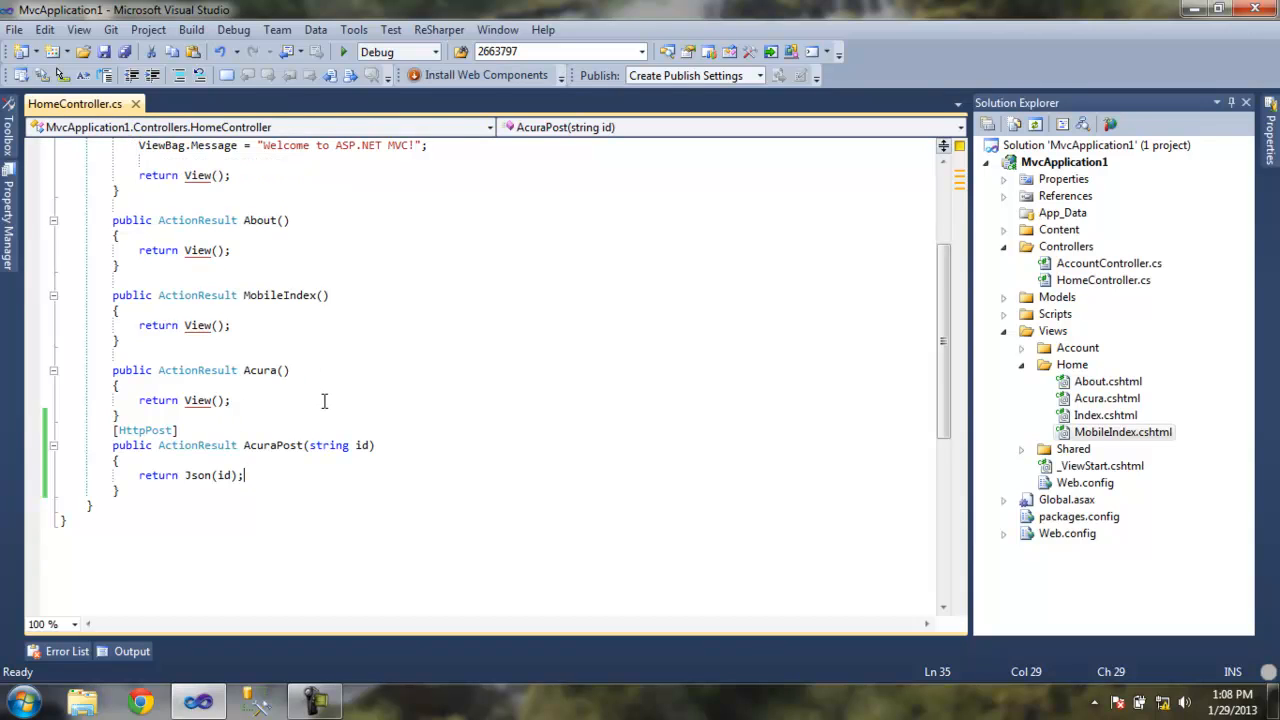
- Review the MobileIndex and Acura actions in HomeController.cs, then open Acura.cshtml
double_click(282, 297)
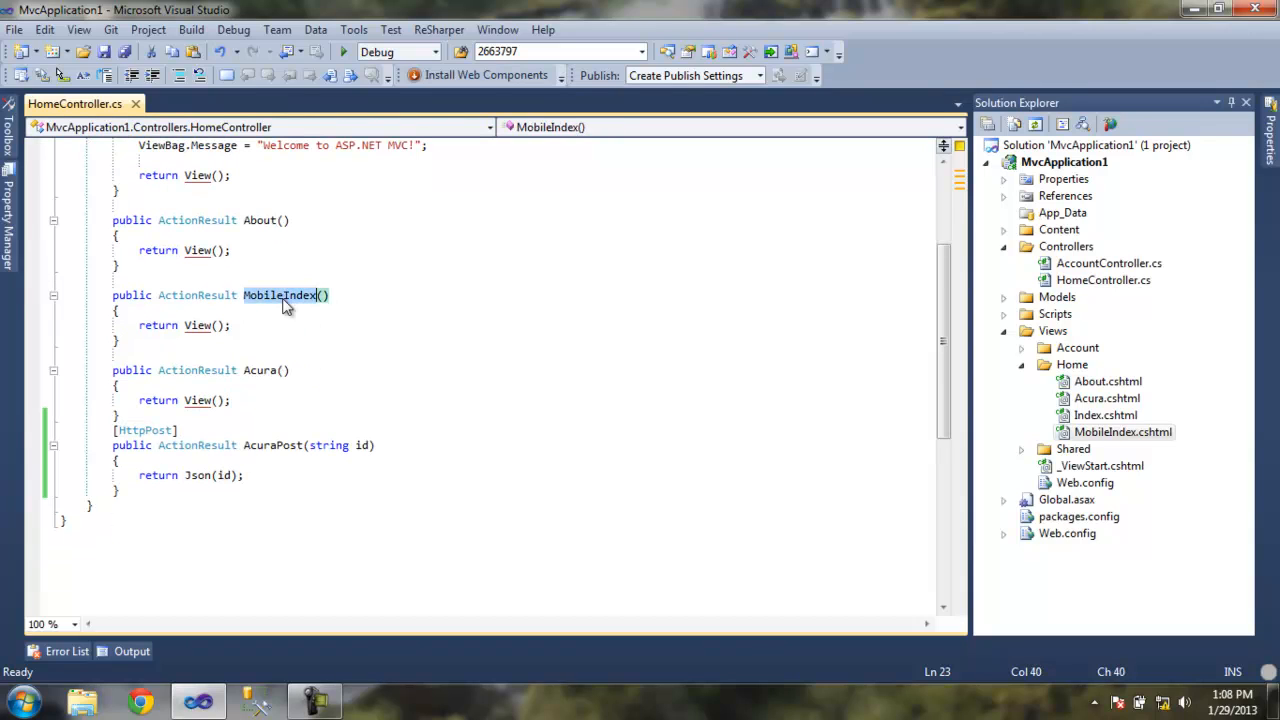
double_click(262, 370)
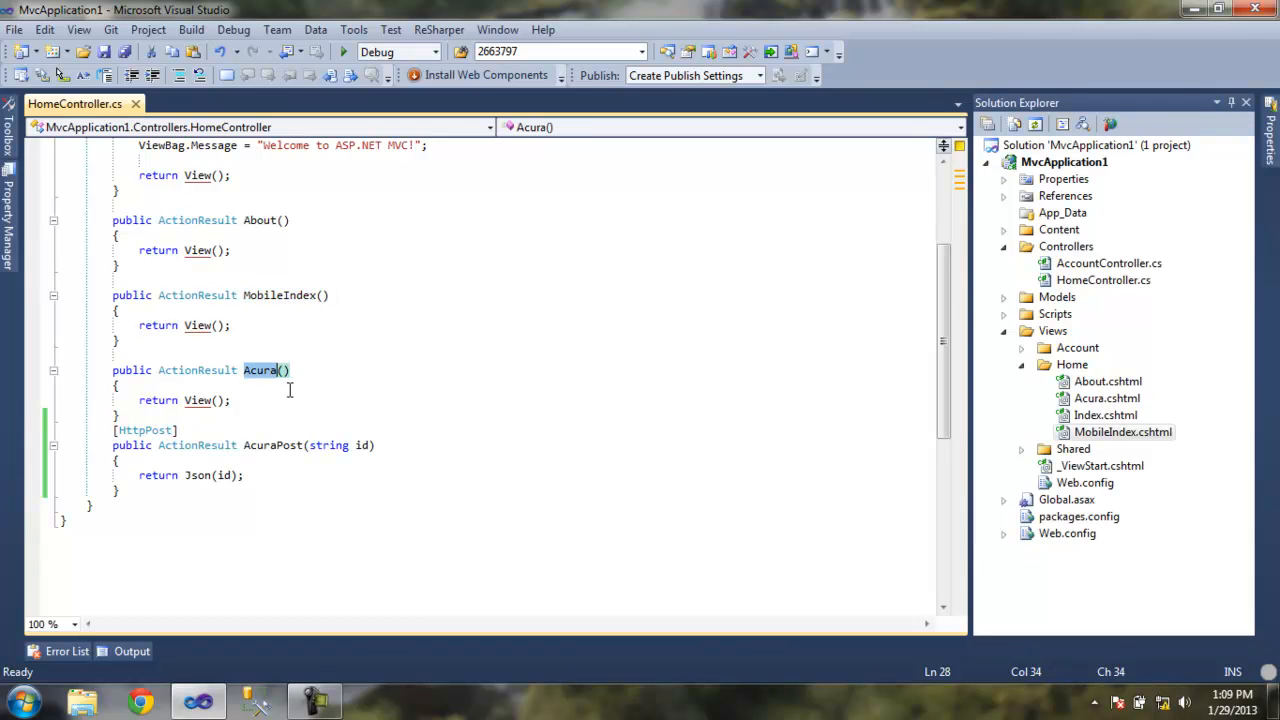
left_click(267, 373)
double_click(1092, 399)
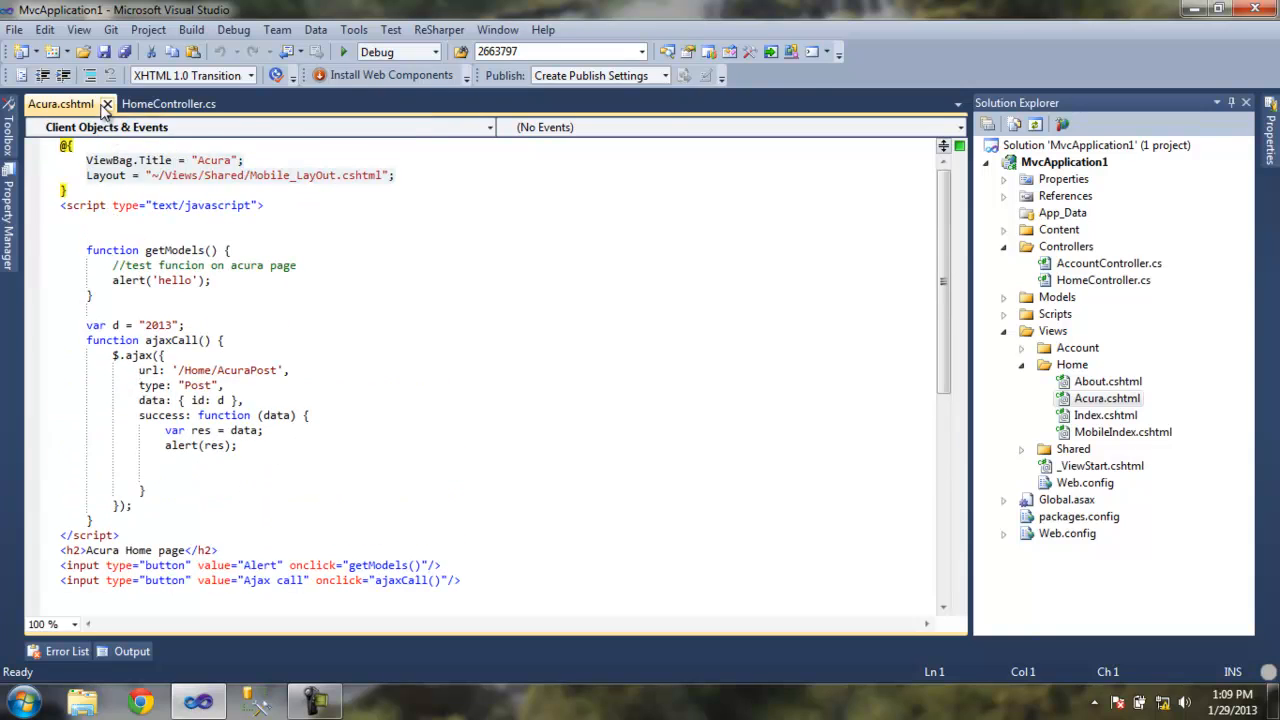
- Inspect the [HttpPost] AcuraPost action in HomeController.cs and its attribute description
left_click(165, 104)
double_click(268, 445)
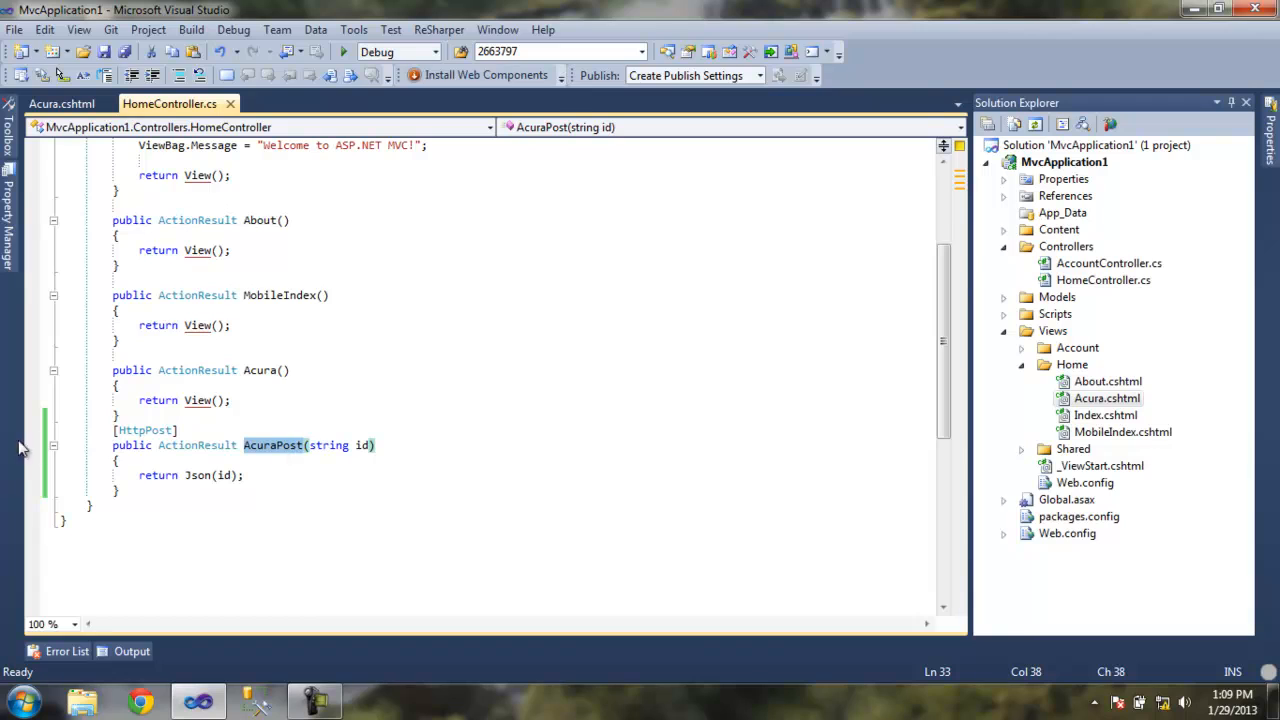
left_click(146, 430)
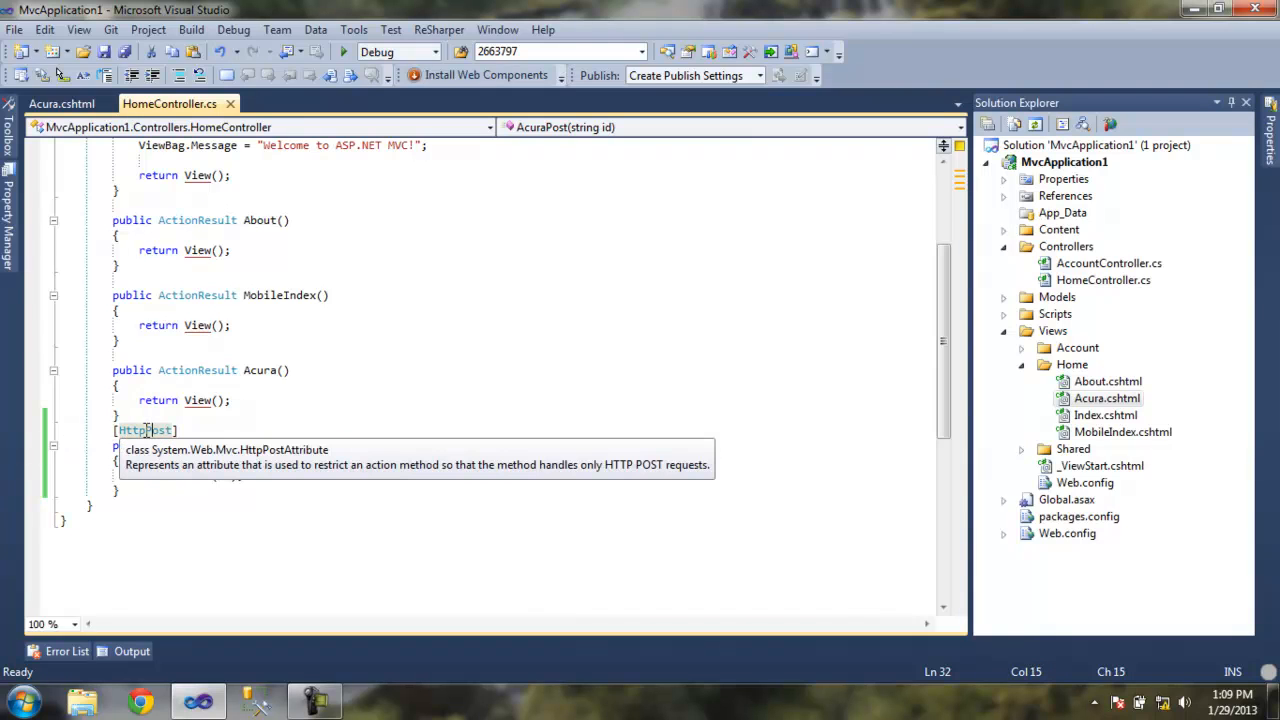
left_click(250, 472)
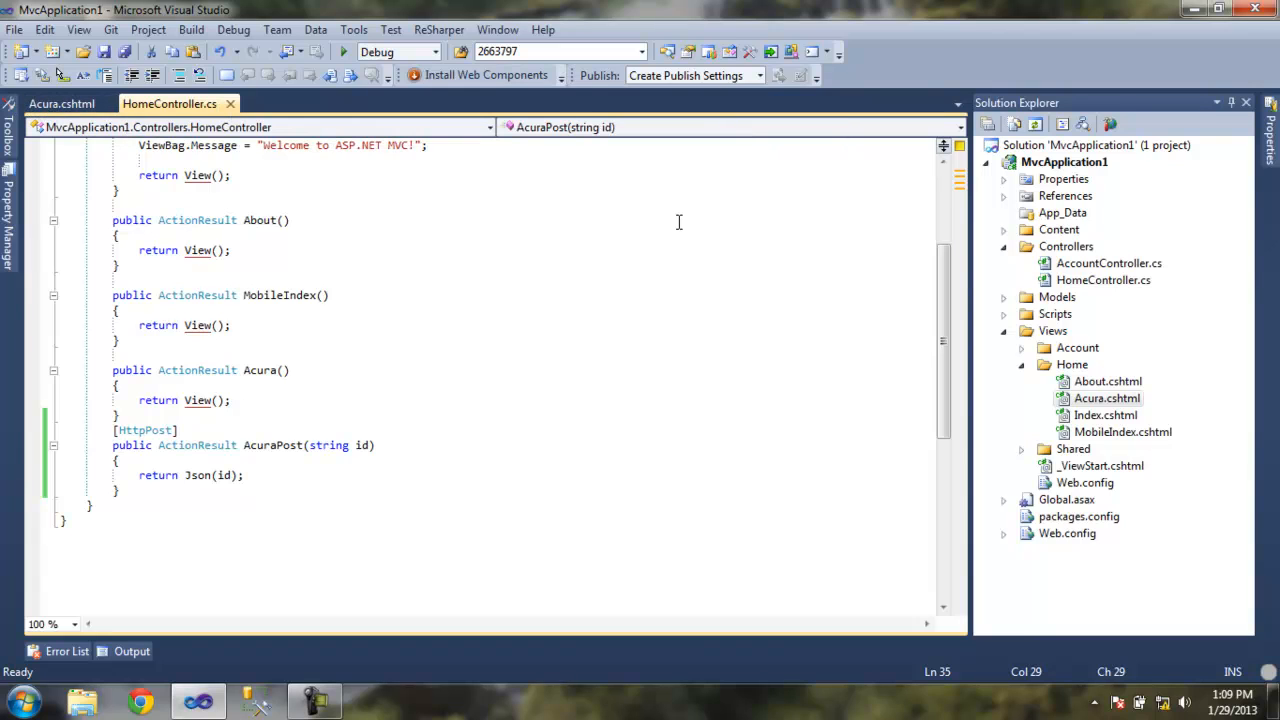
- Open MobileIndex.cshtml and start debugging to launch the site in Internet Explorer
left_click(1080, 434)
double_click(1080, 434)
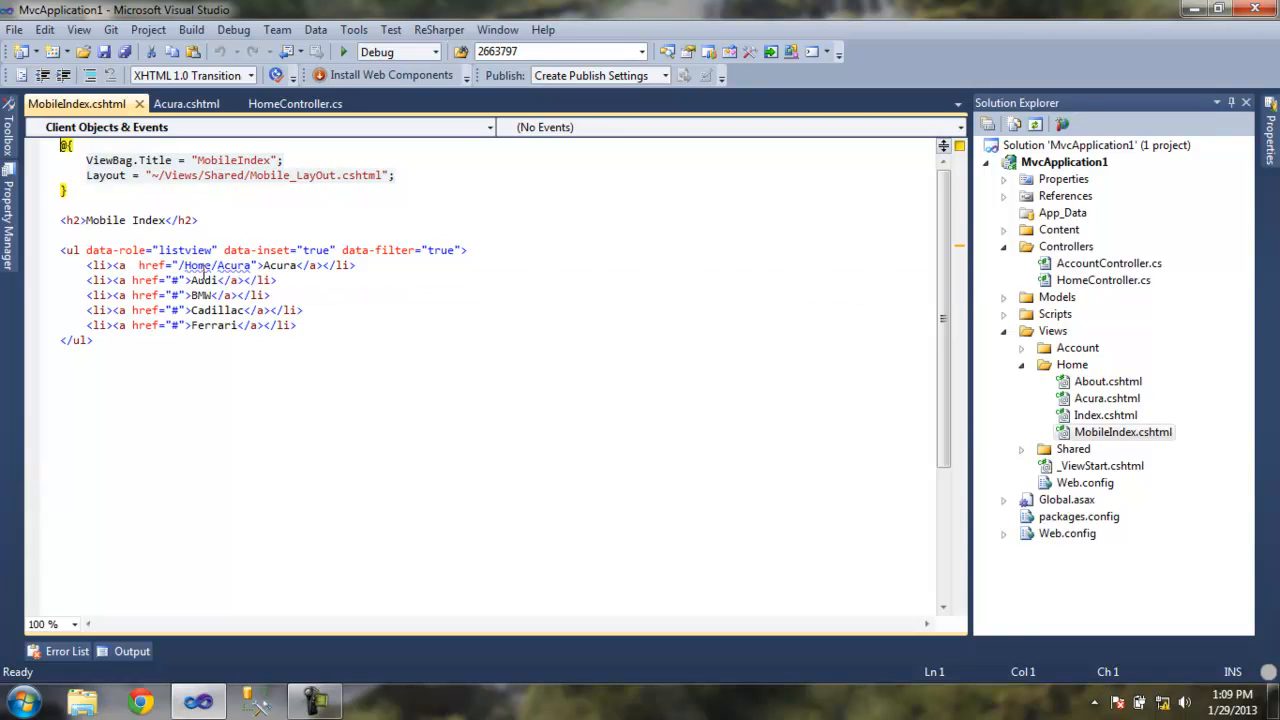
left_click(343, 51)
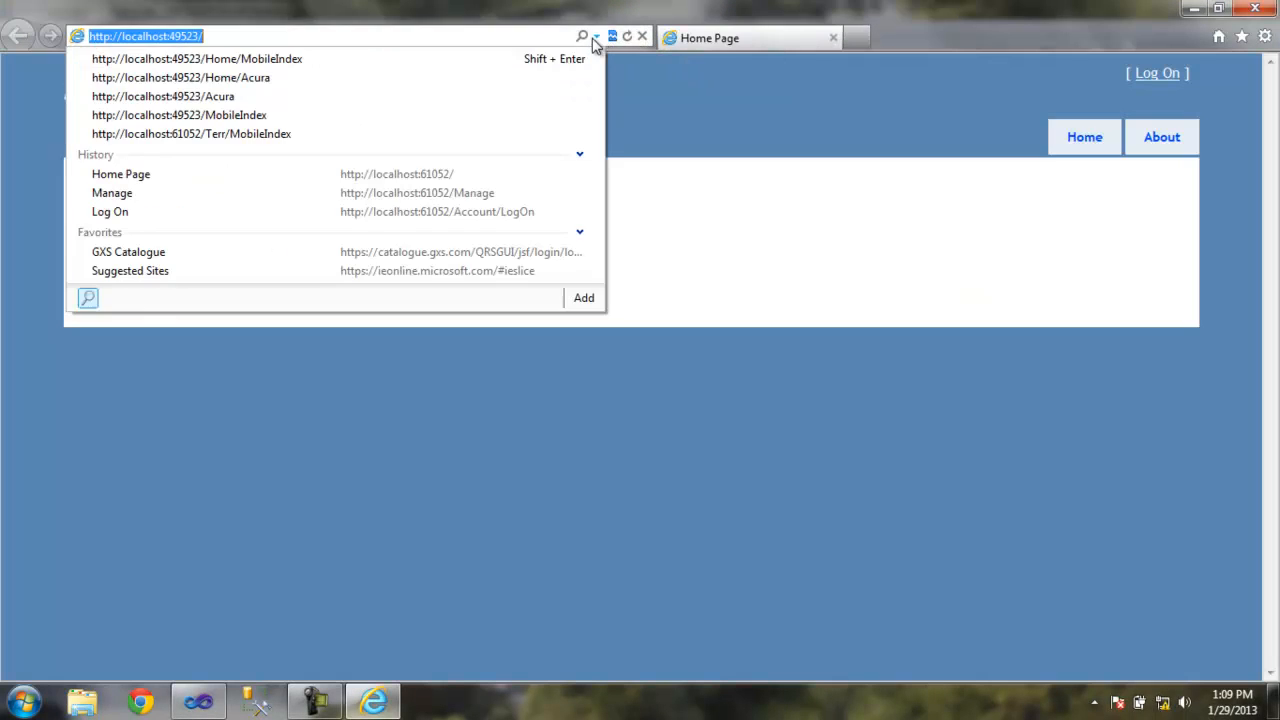
- Load localhost/Home/MobileIndex, try the filter, open the Acura page, and return to Visual Studio
left_click(333, 60)
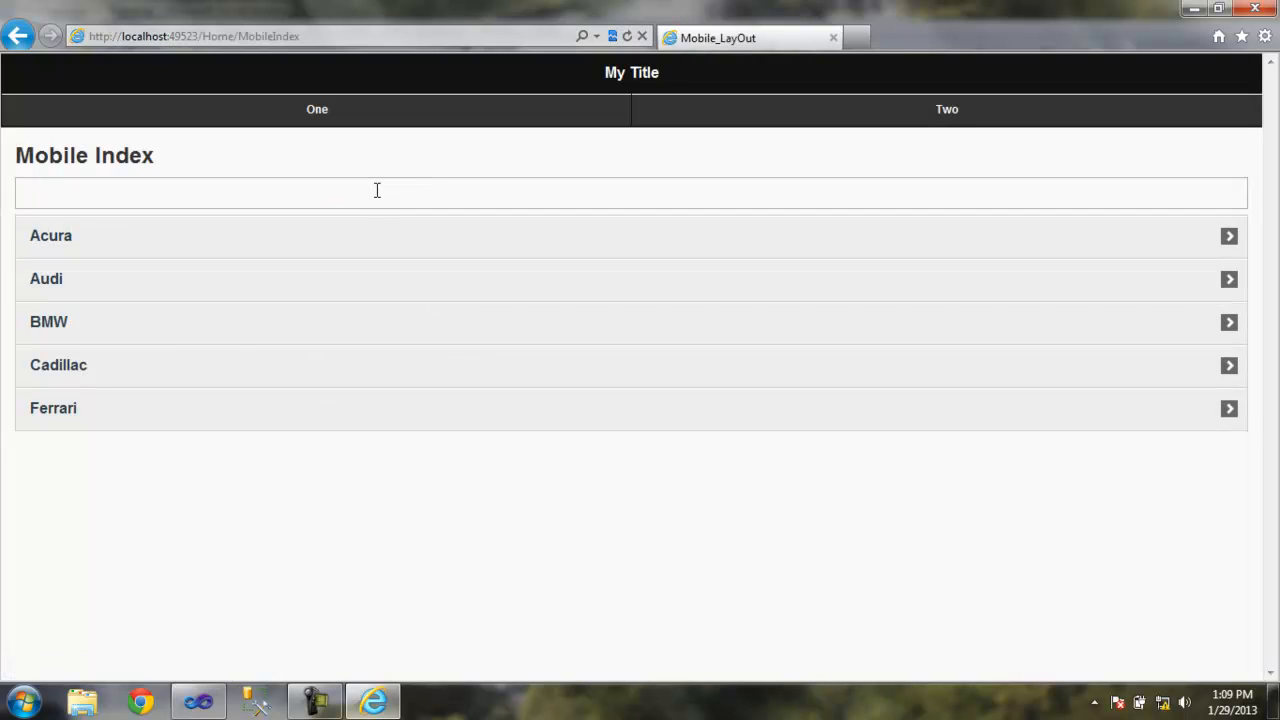
type("acu")
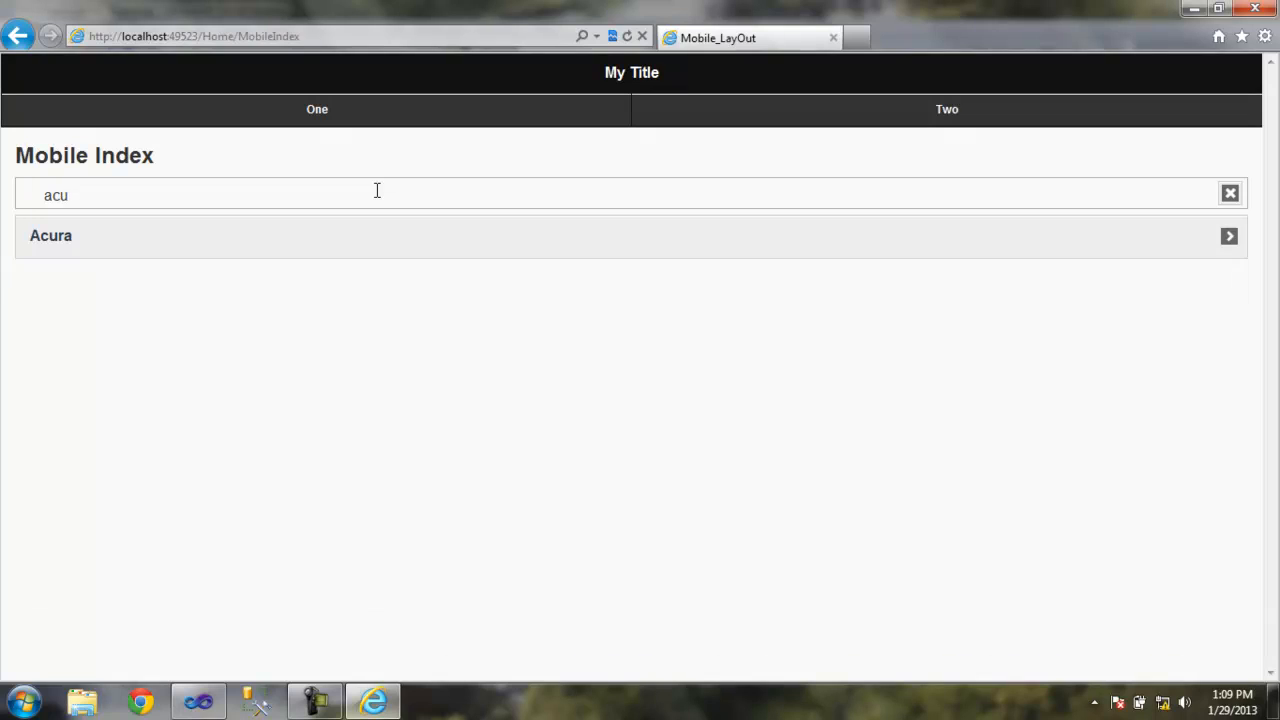
key("BackSpace")
key("BackSpace")
key("BackSpace")
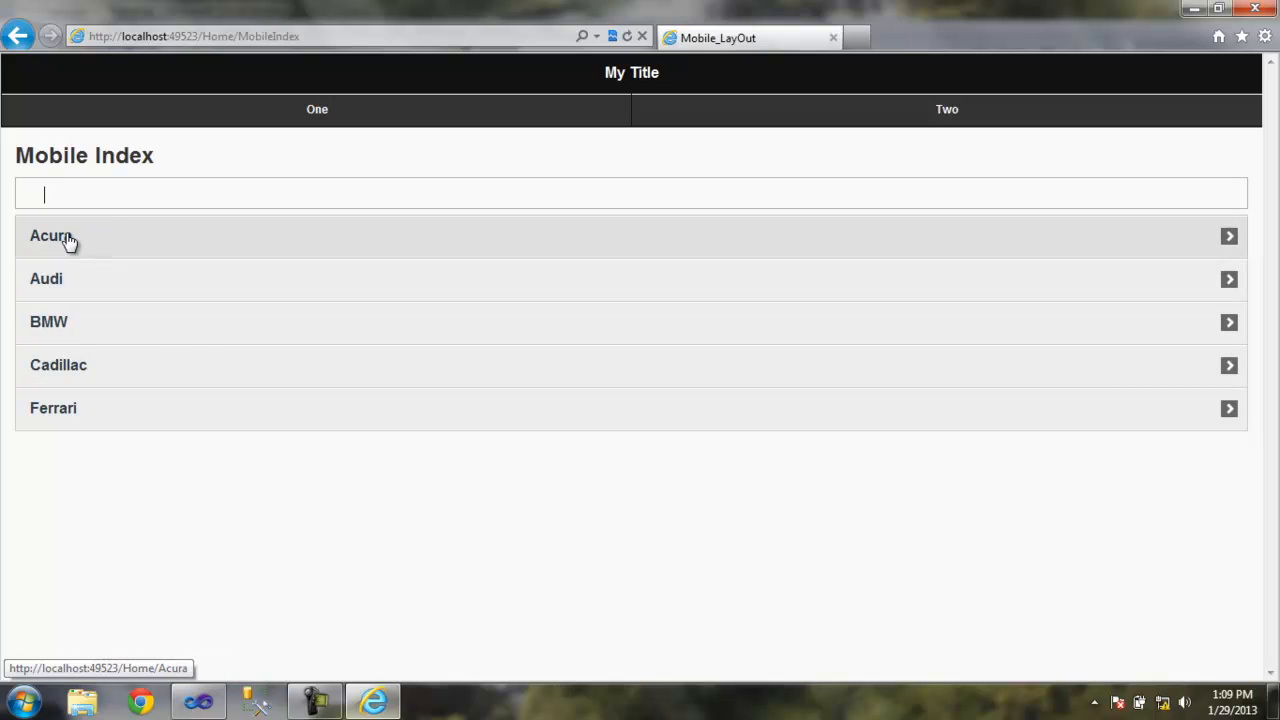
left_click(82, 321)
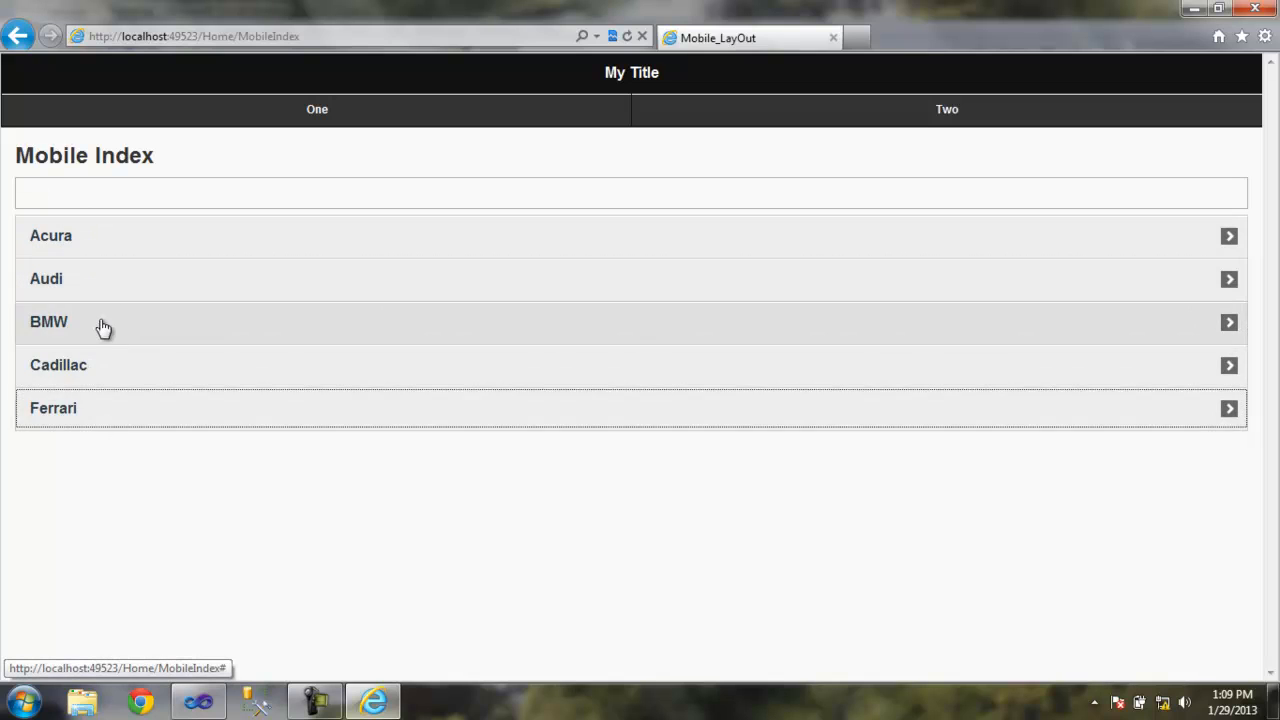
left_click(97, 285)
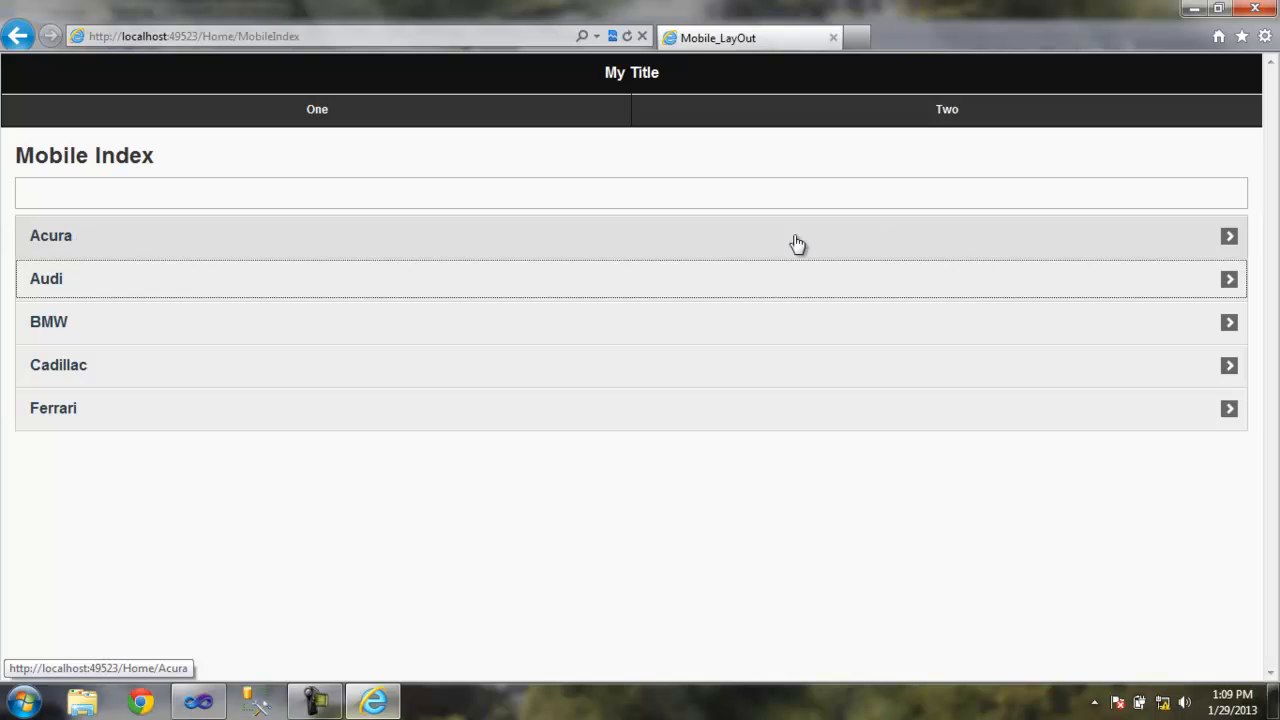
left_click(459, 245)
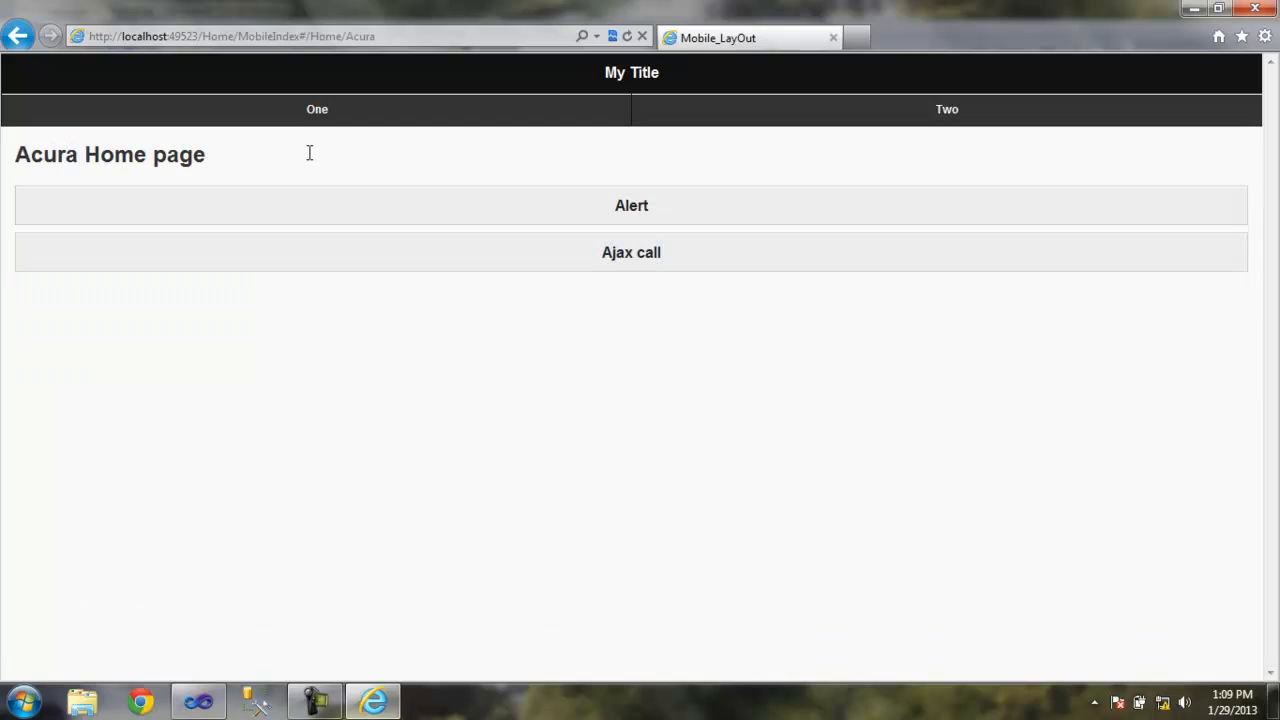
left_click(196, 707)
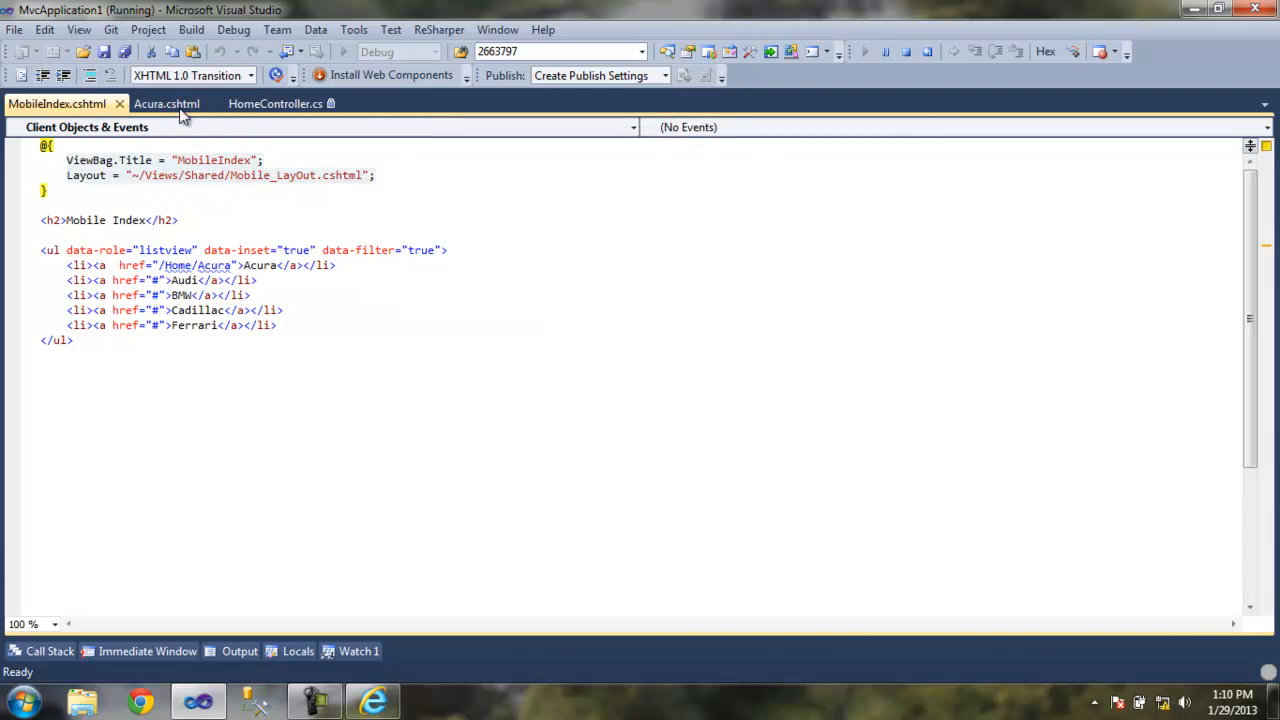
- Compare the Acura script and MobileIndex markup with the Acura Home page in the browser
left_click(167, 104)
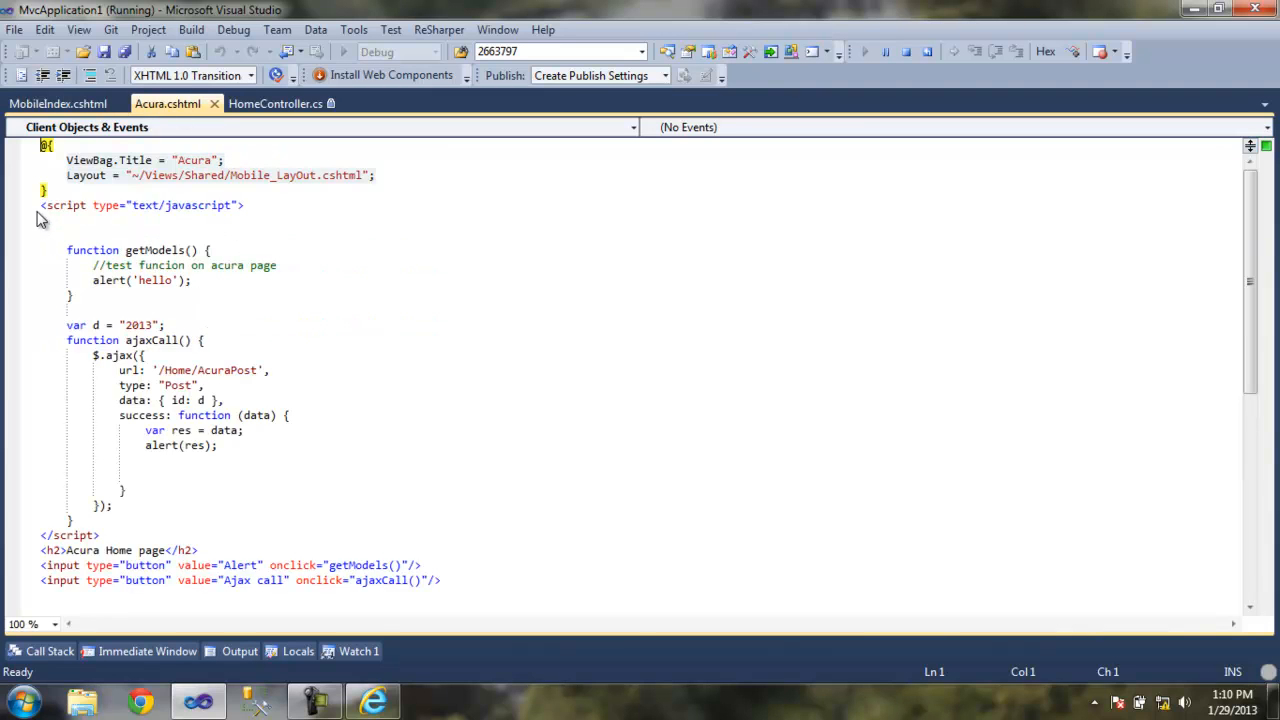
scroll(276, 398, "down", 4)
scroll(275, 400, "up", 3)
scroll(276, 400, "up", 1)
left_click(57, 104)
left_click(373, 701)
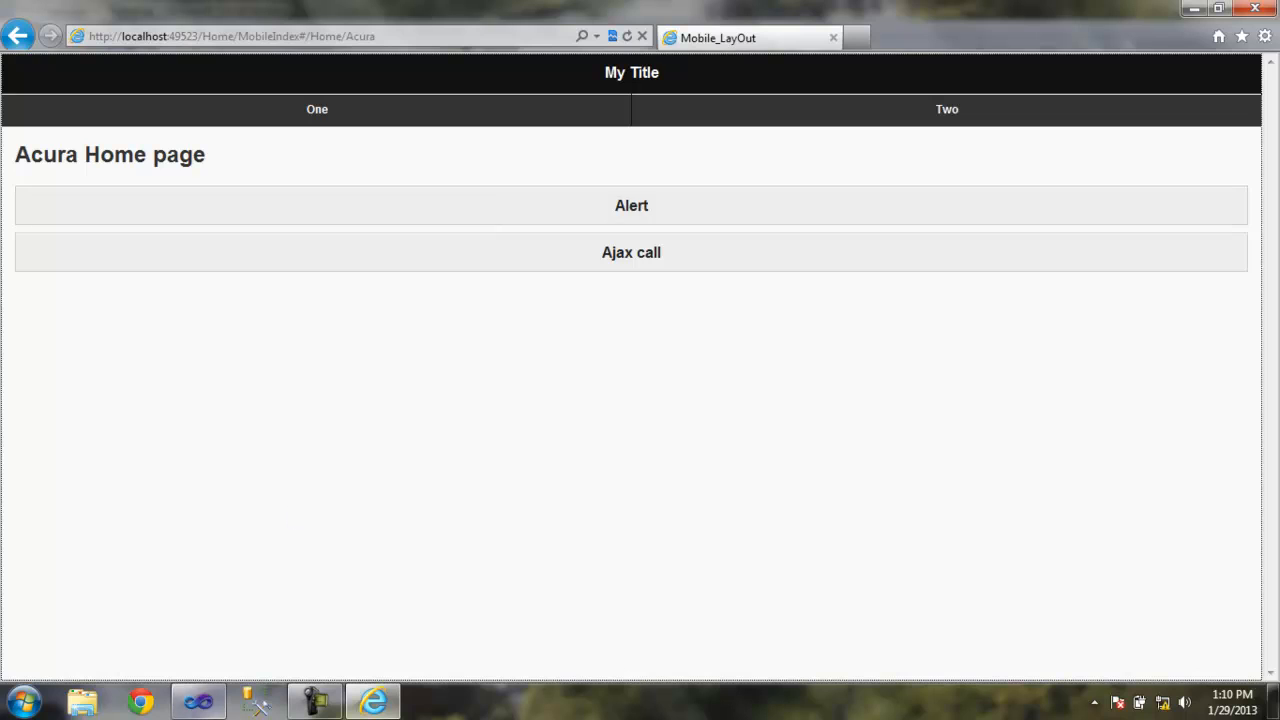
left_click(198, 702)
left_click(200, 310)
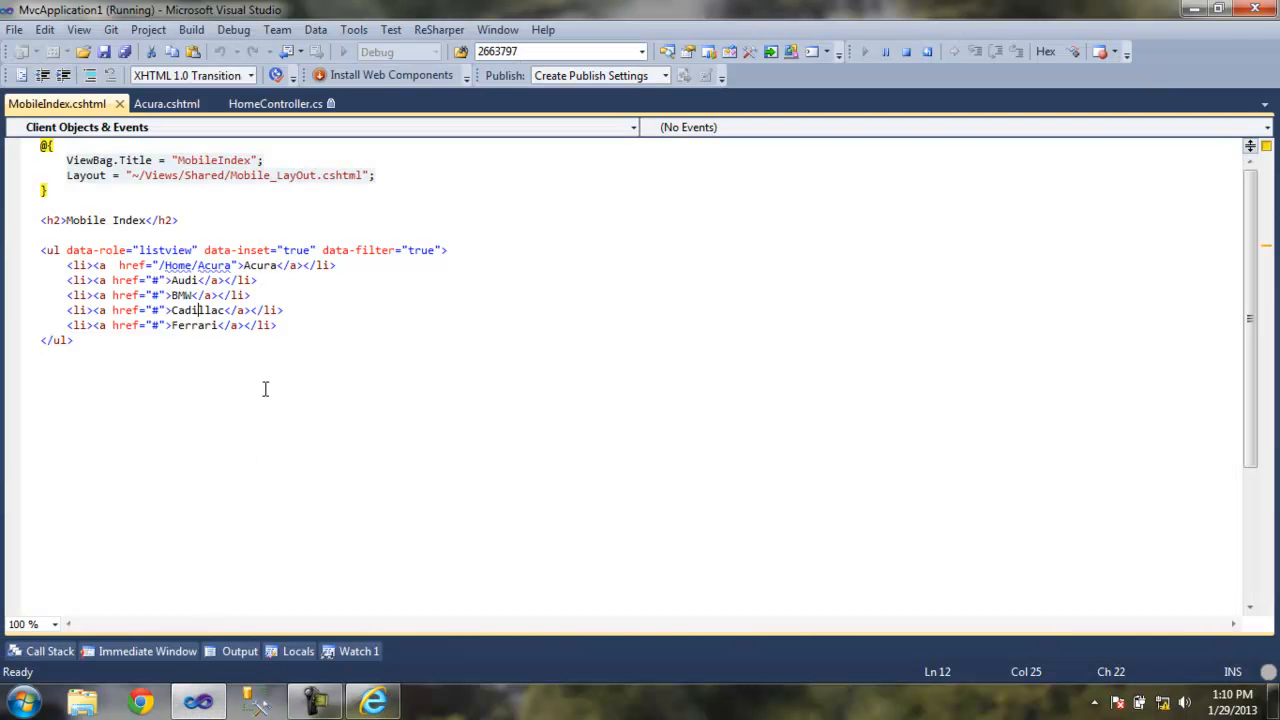
- Review Acura.cshtml's script: Alert button wired to getModels' hello alert, Ajax call button to ajaxCall
left_click(188, 106)
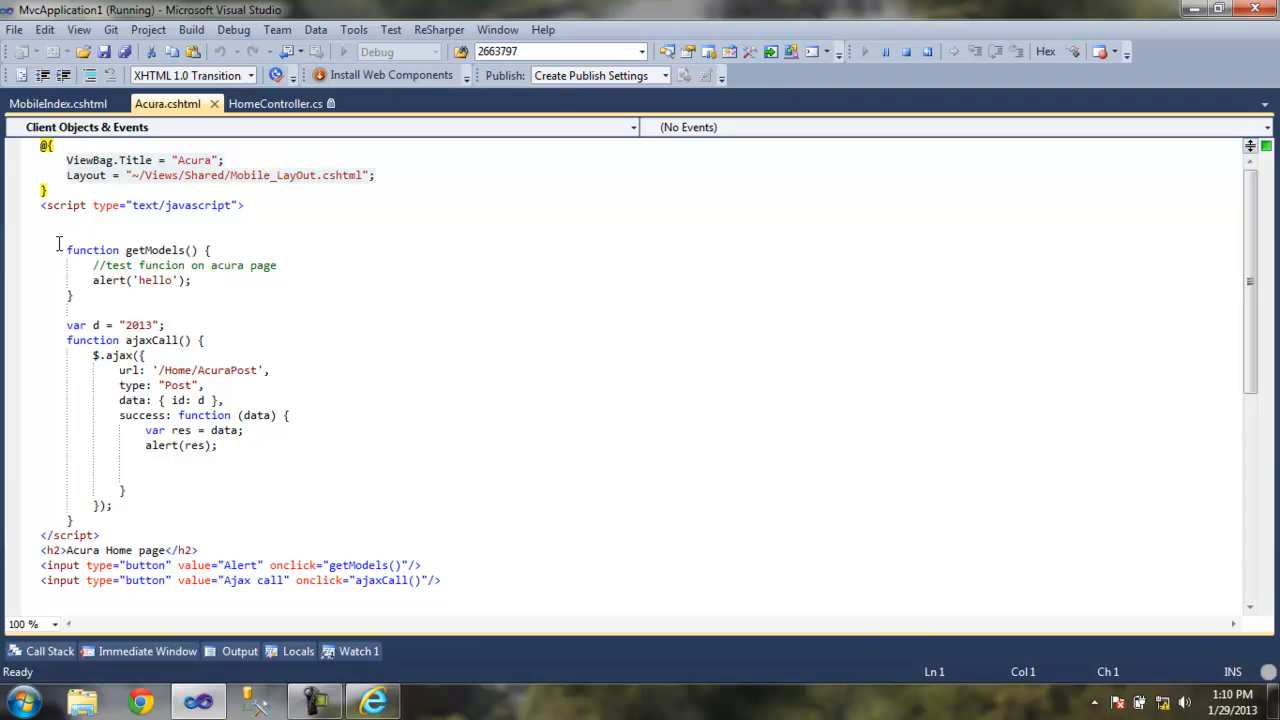
left_click_drag(42, 208, 123, 527)
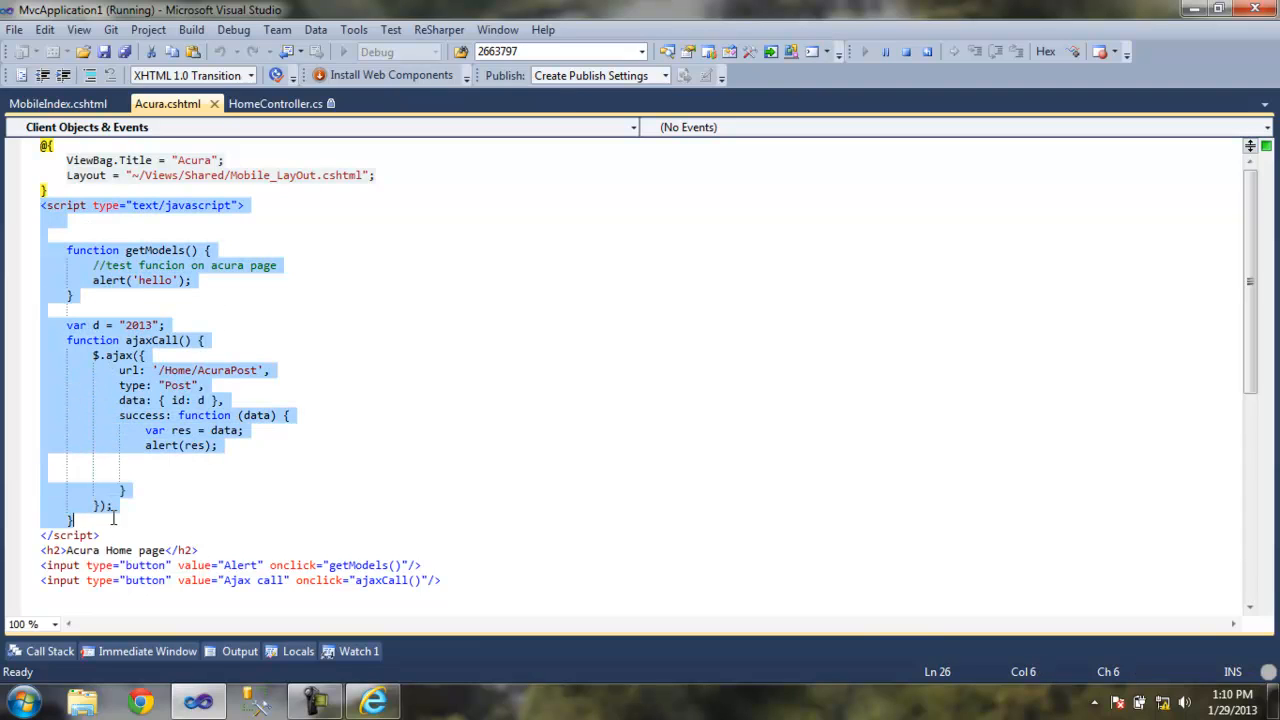
left_click(221, 296)
left_click(317, 565)
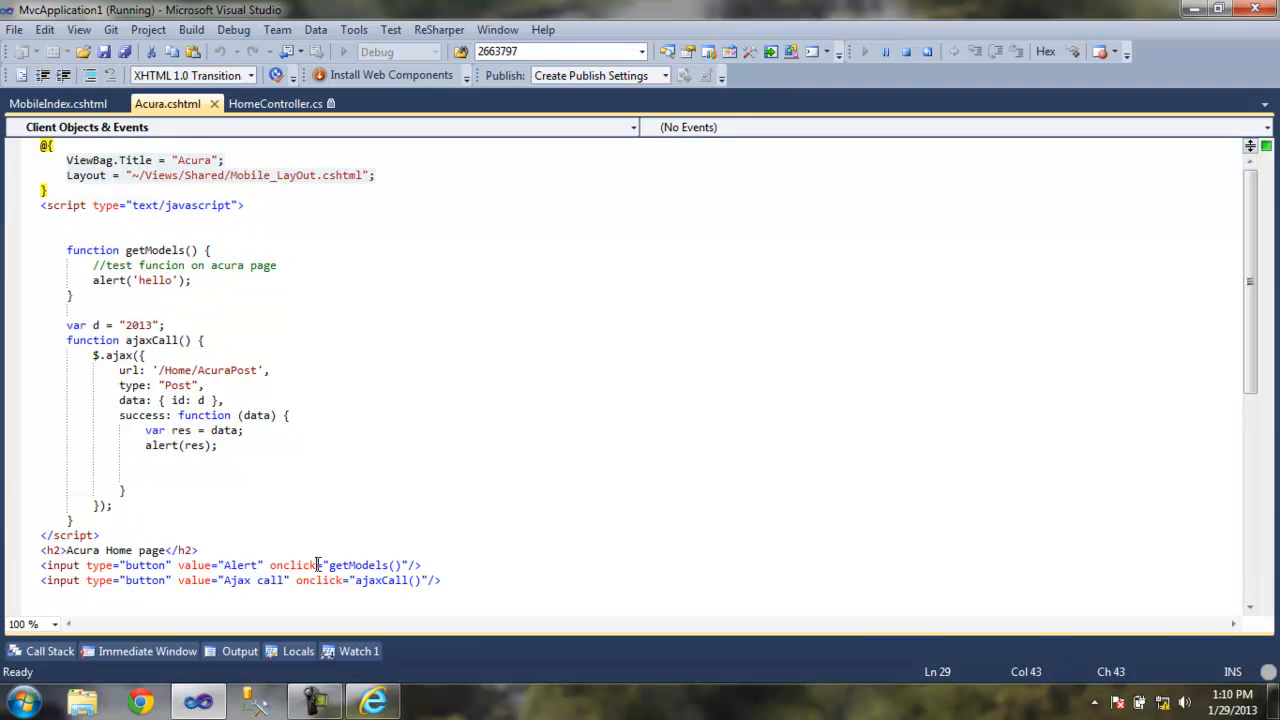
scroll(318, 565, "down", 4)
double_click(356, 385)
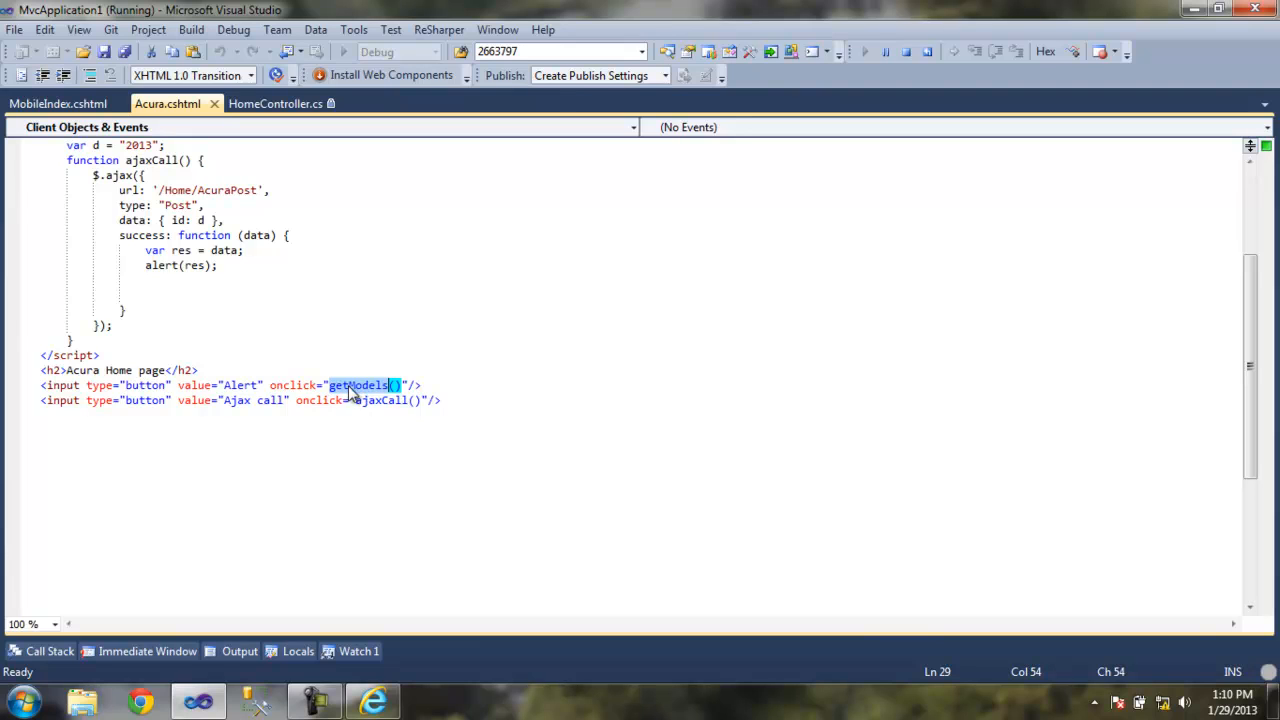
scroll(321, 456, "up", 4)
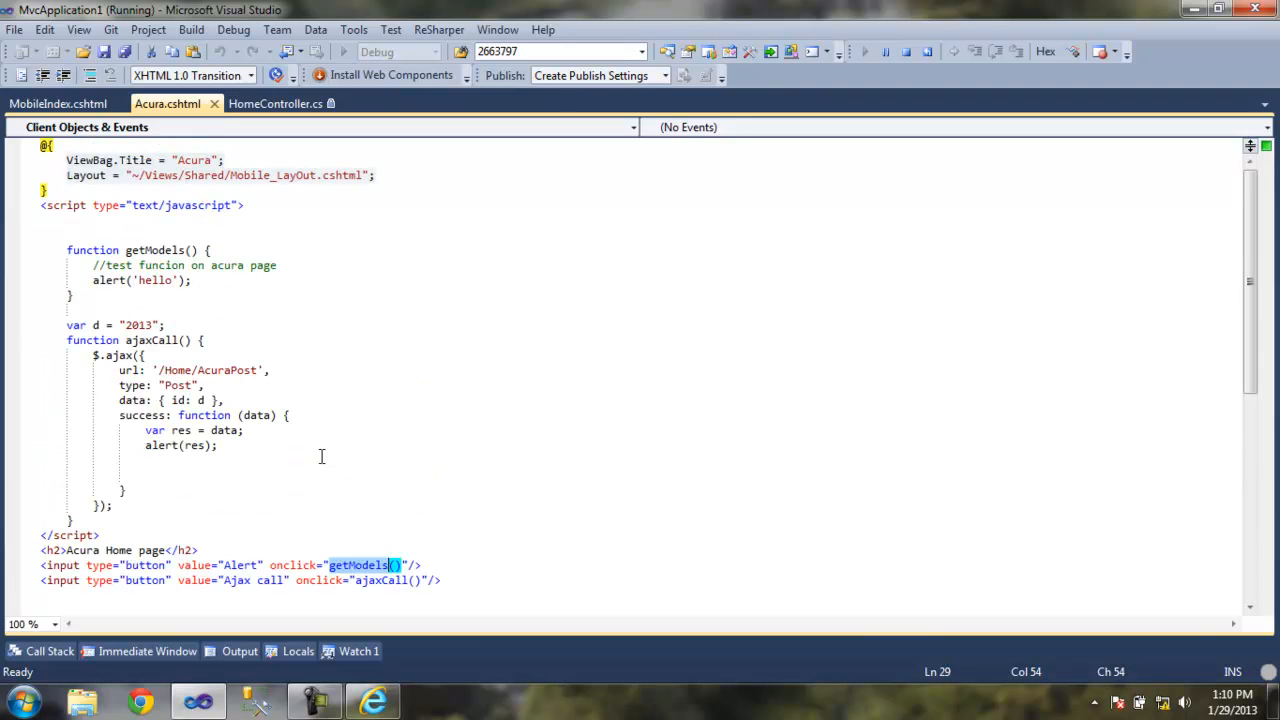
left_click_drag(93, 280, 247, 278)
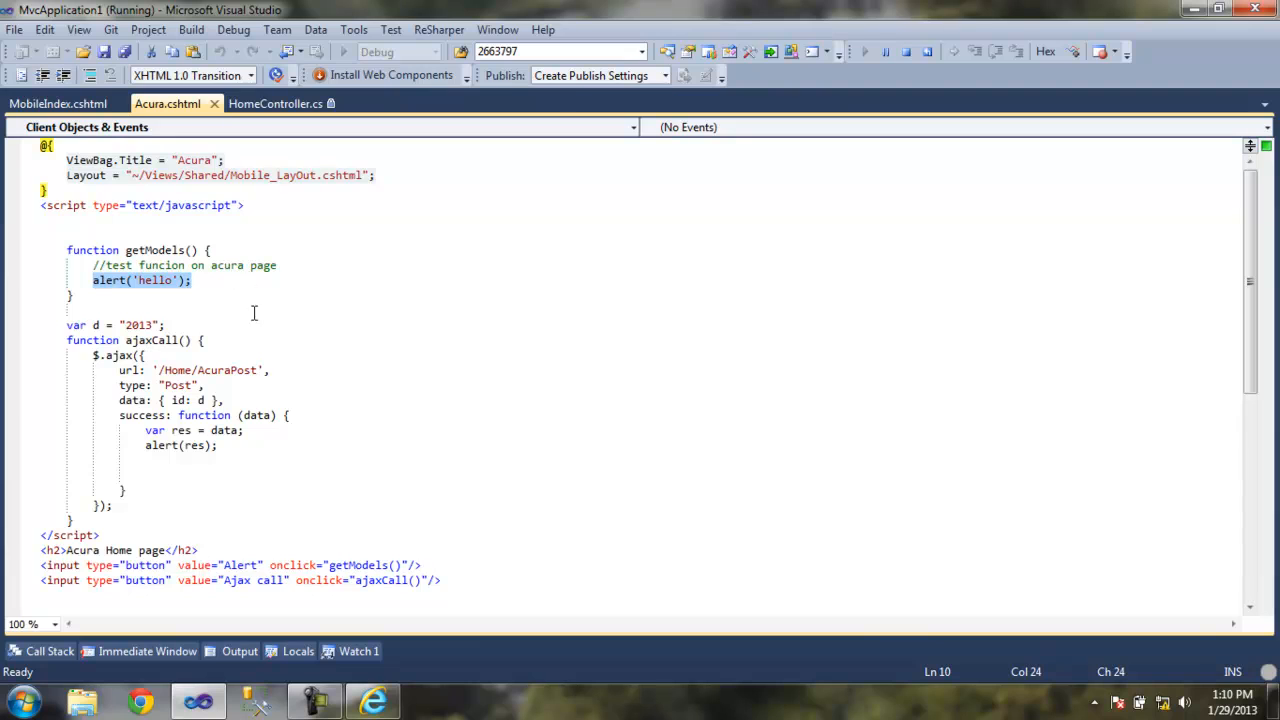
scroll(293, 383, "down", 4)
double_click(366, 401)
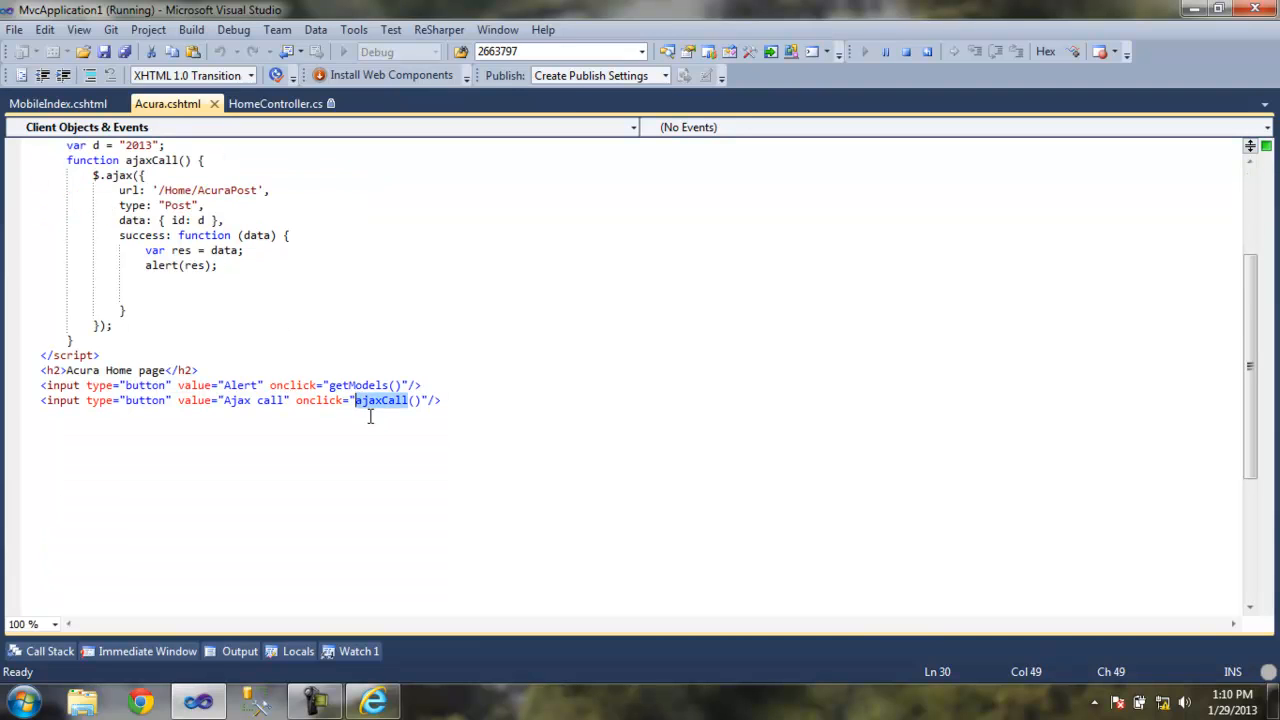
scroll(211, 323, "up", 4)
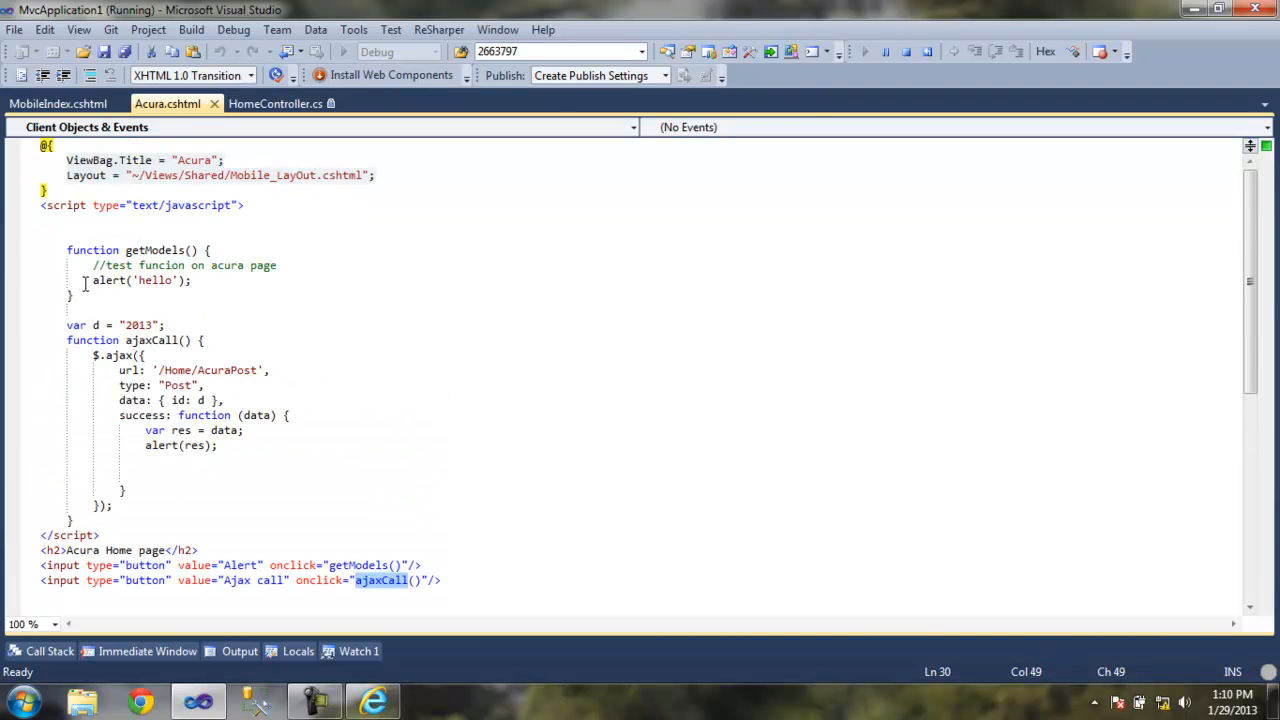
left_click_drag(91, 280, 222, 286)
- Bring up the running Acura page, trigger its Alert button and dismiss the hello message
left_click(373, 702)
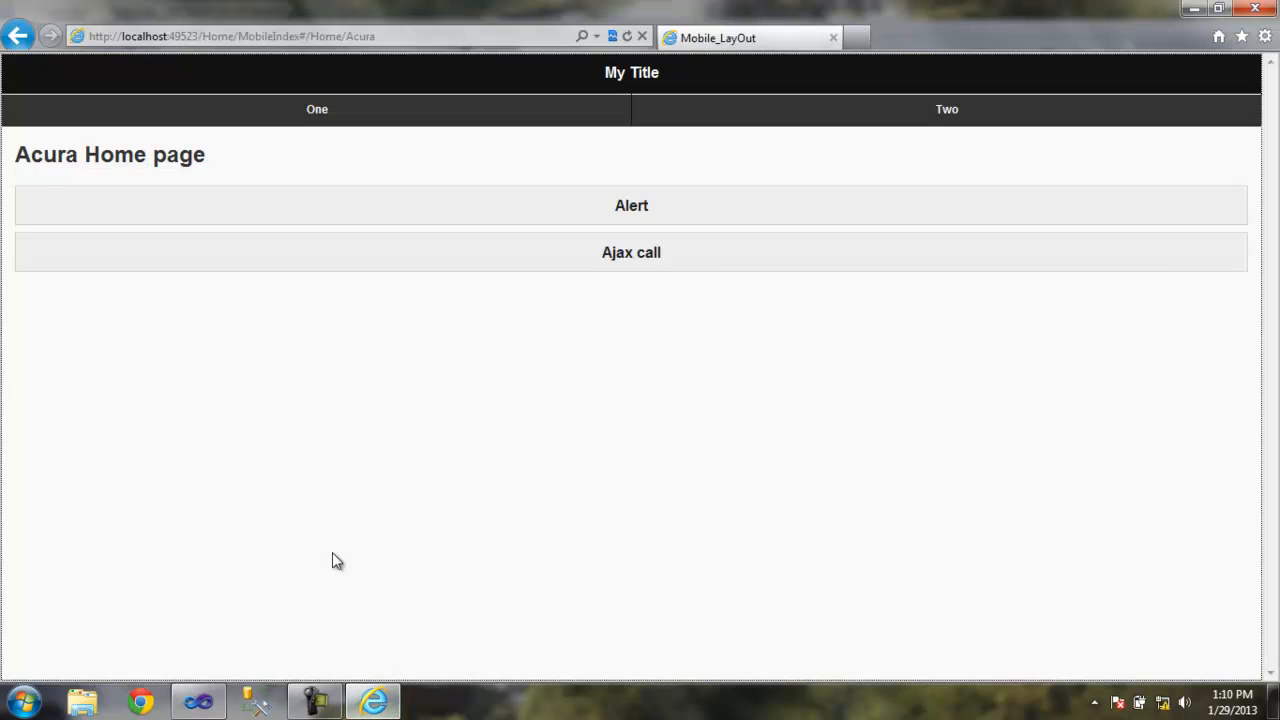
left_click(628, 212)
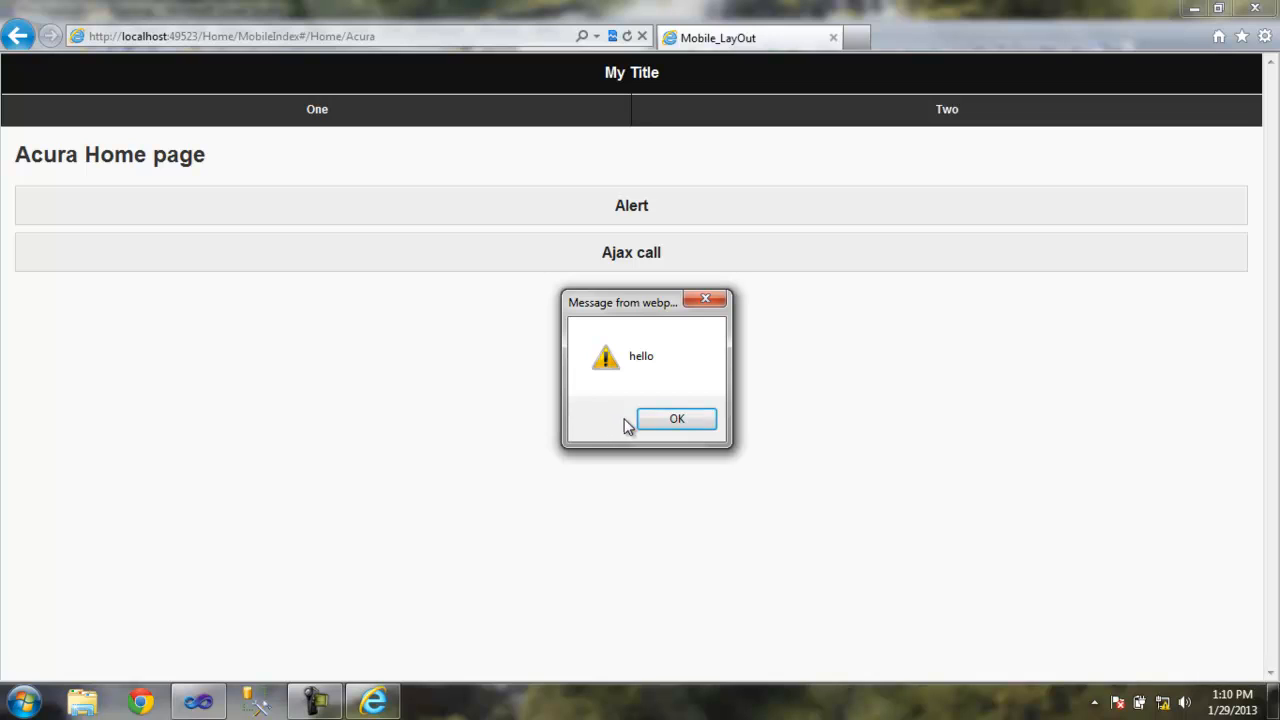
left_click(652, 422)
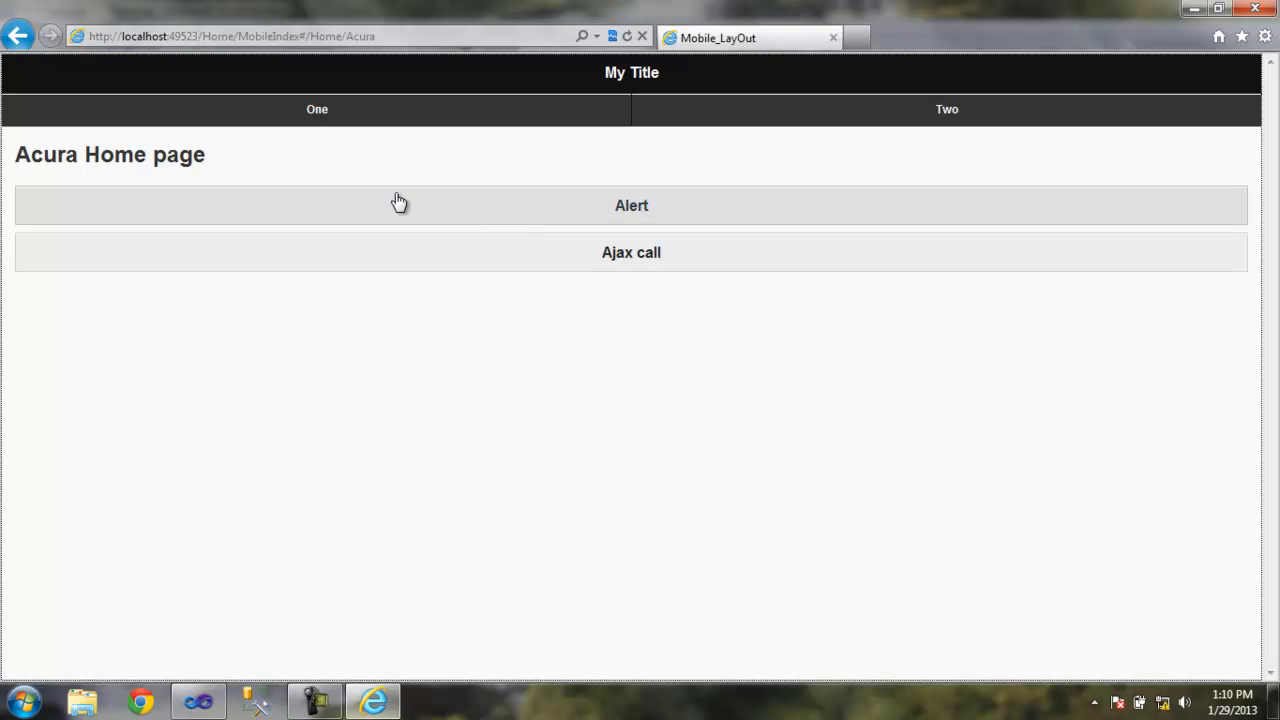
- View the Acura page's source maximized and highlight its header and navbar markup
right_click(198, 152)
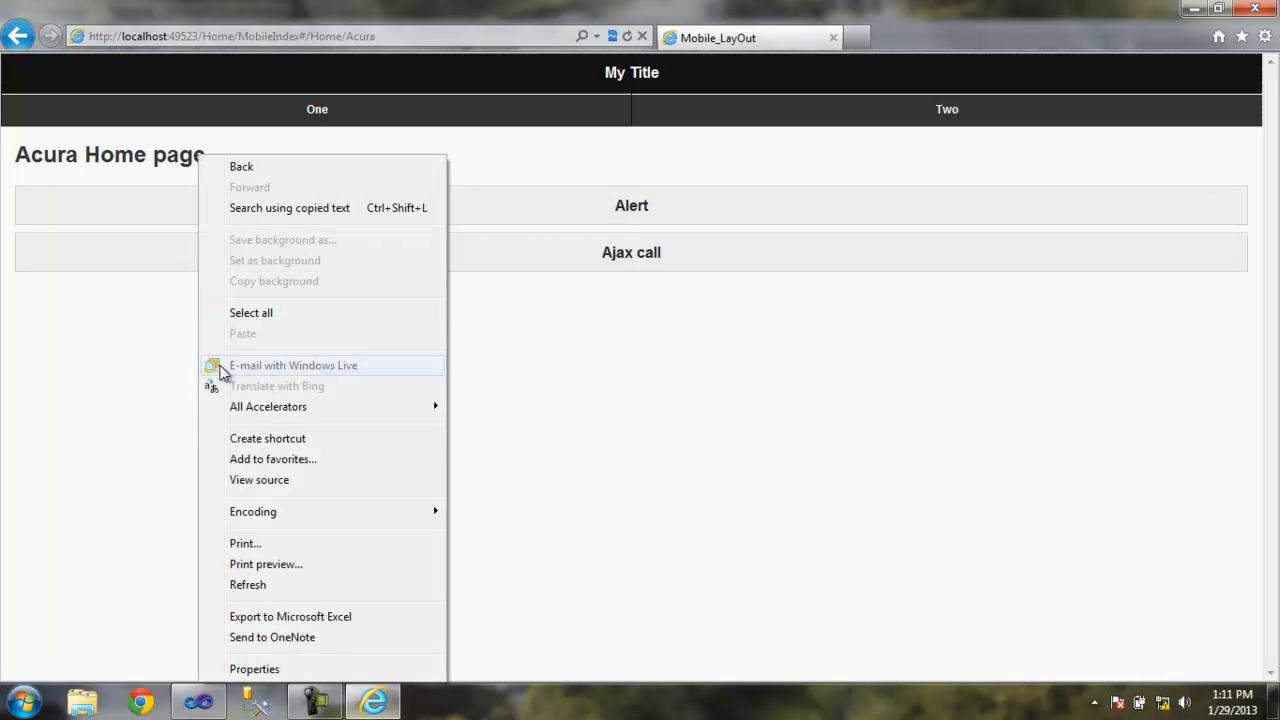
left_click(255, 480)
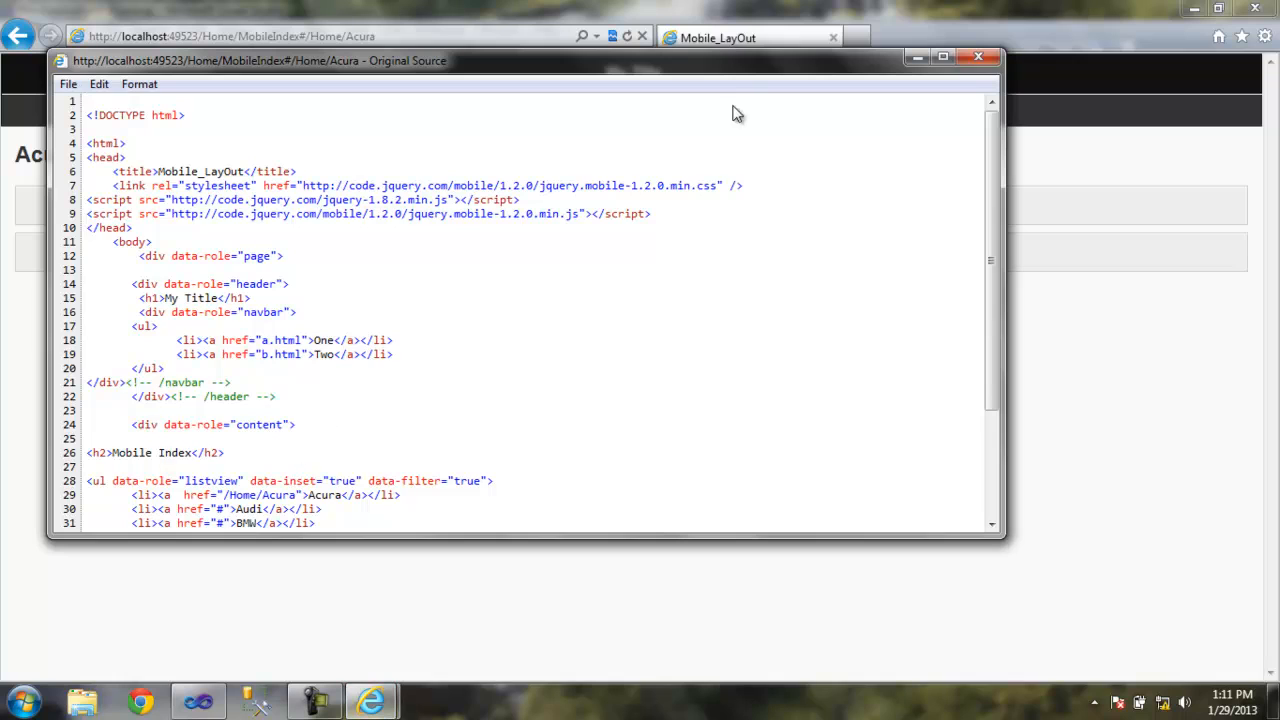
double_click(747, 62)
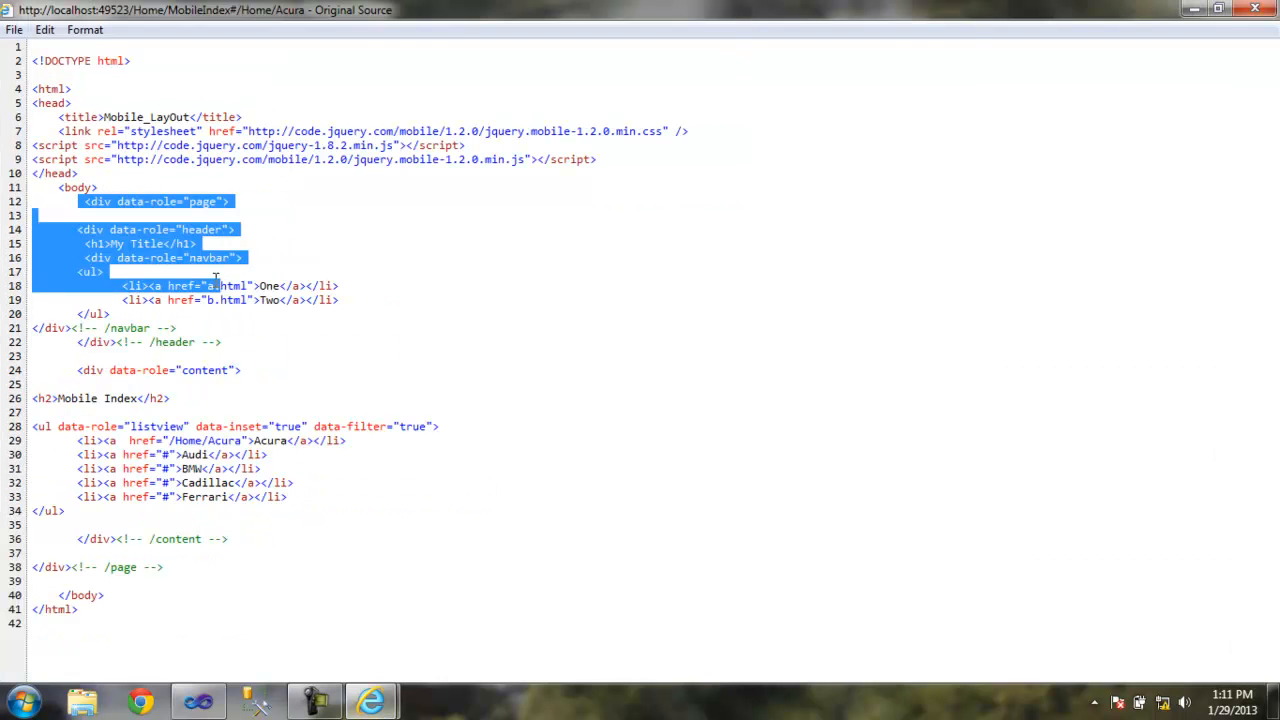
left_click_drag(86, 197, 320, 400)
left_click(309, 426)
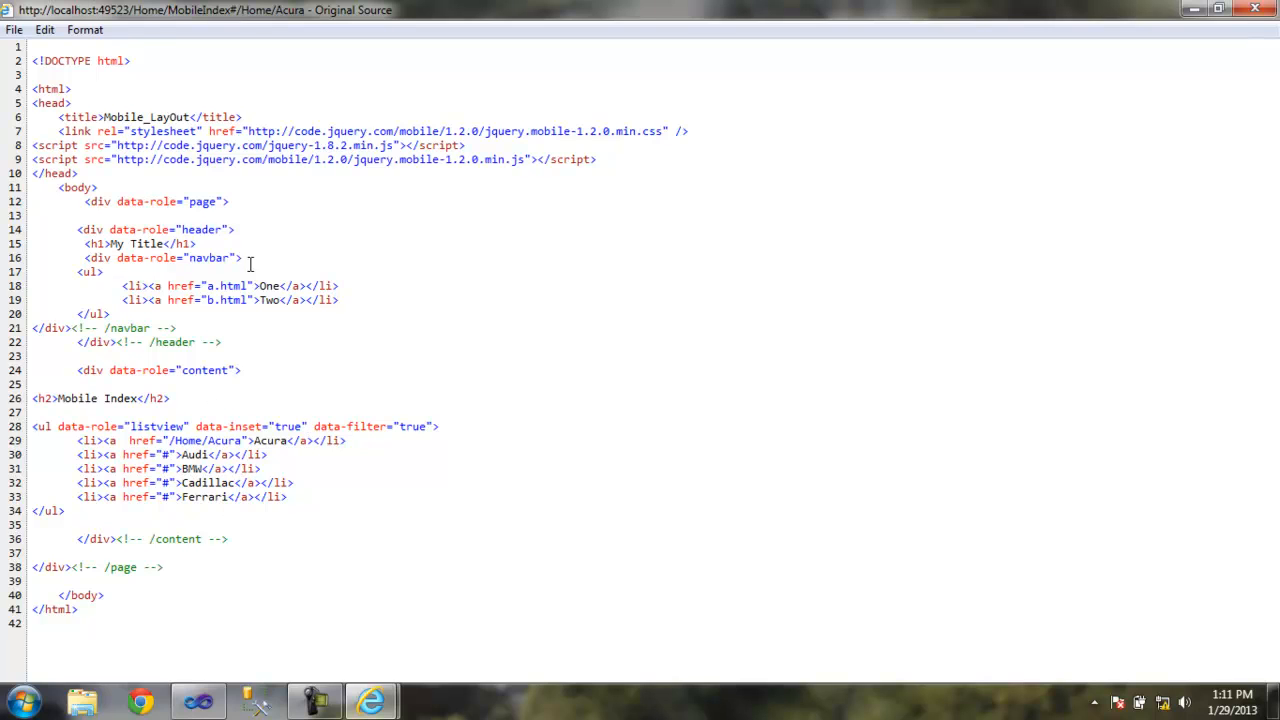
- Compare Acura.cshtml's script block beside the page source, then stop debugging and maximize Visual Studio
left_click(198, 702)
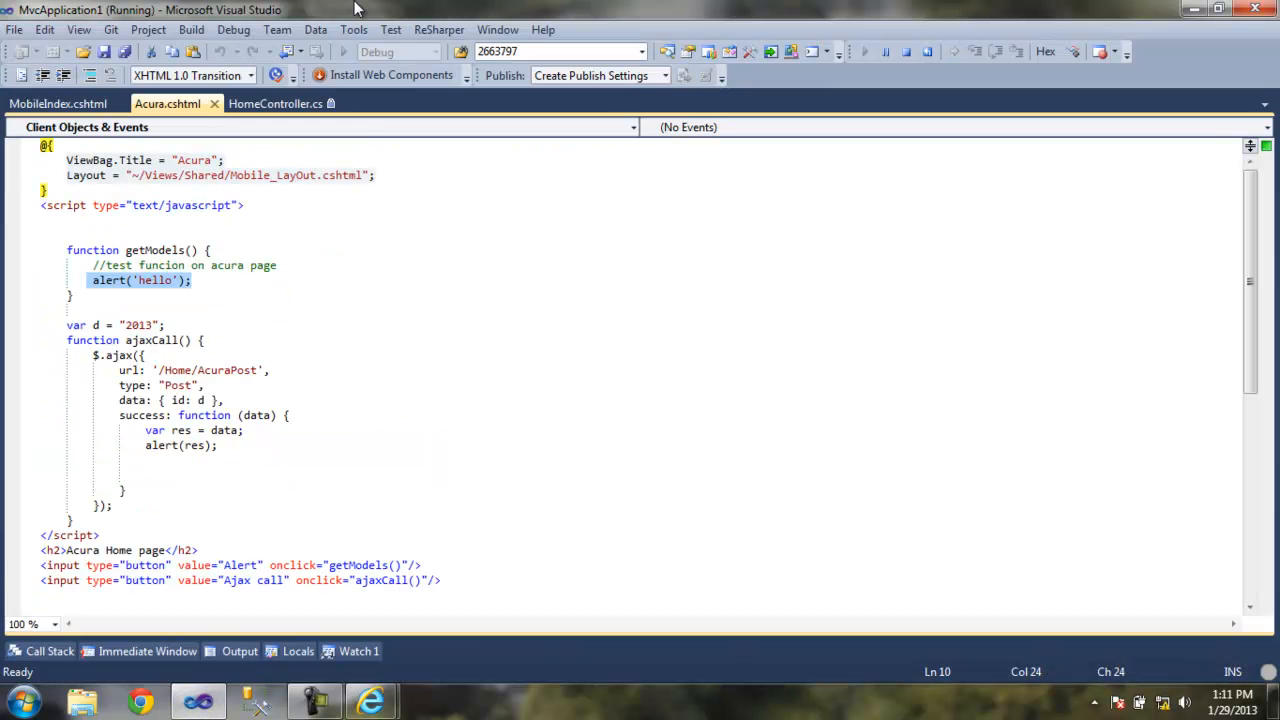
left_click_drag(355, 9, 879, 33)
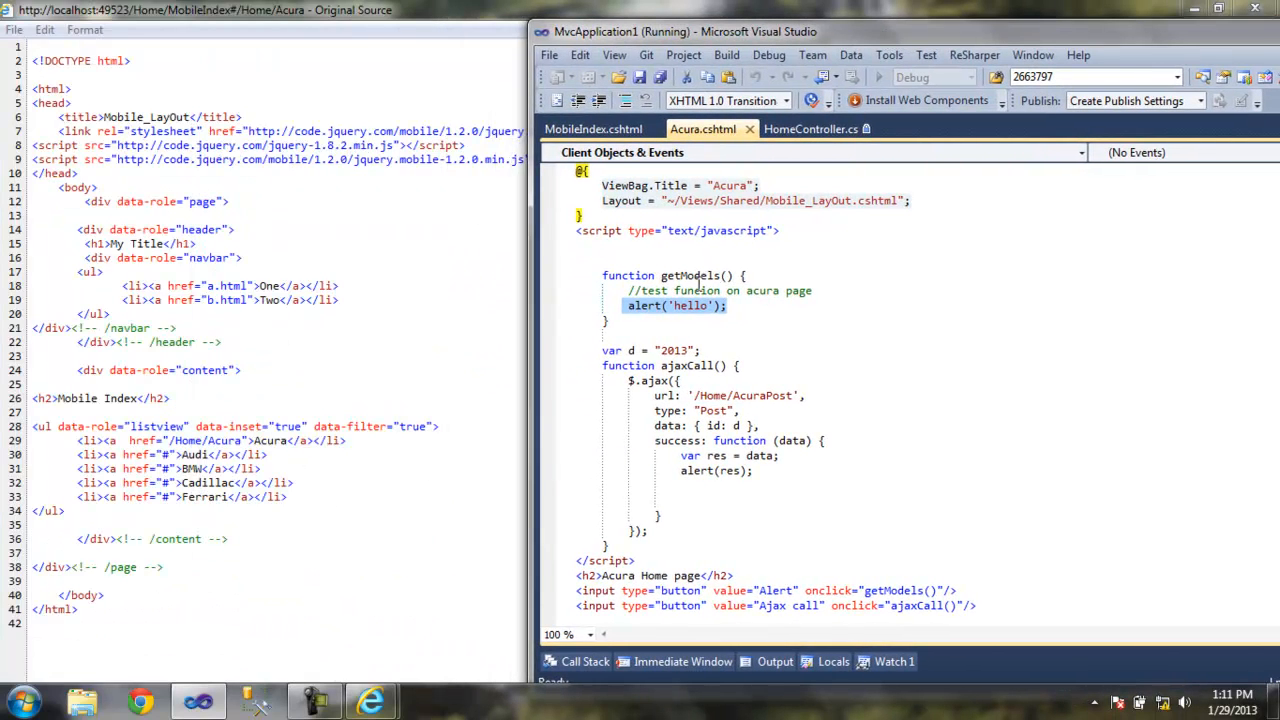
left_click(697, 279)
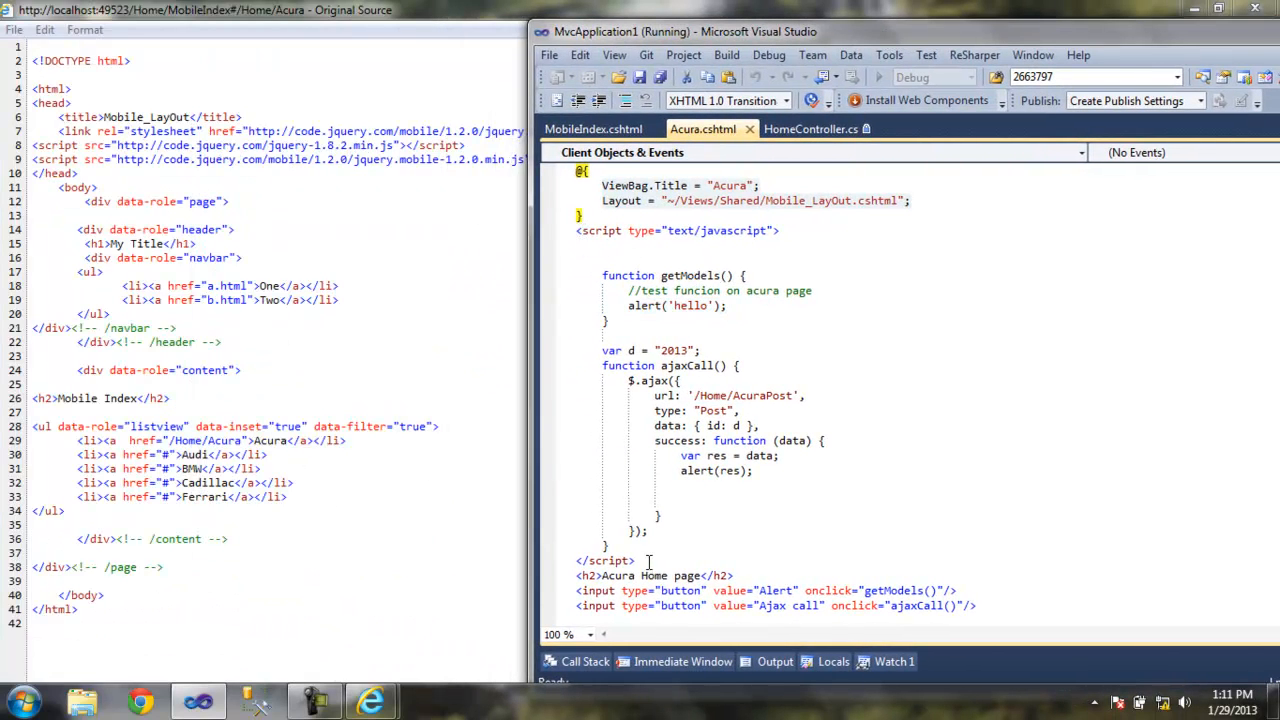
left_click_drag(634, 561, 580, 232)
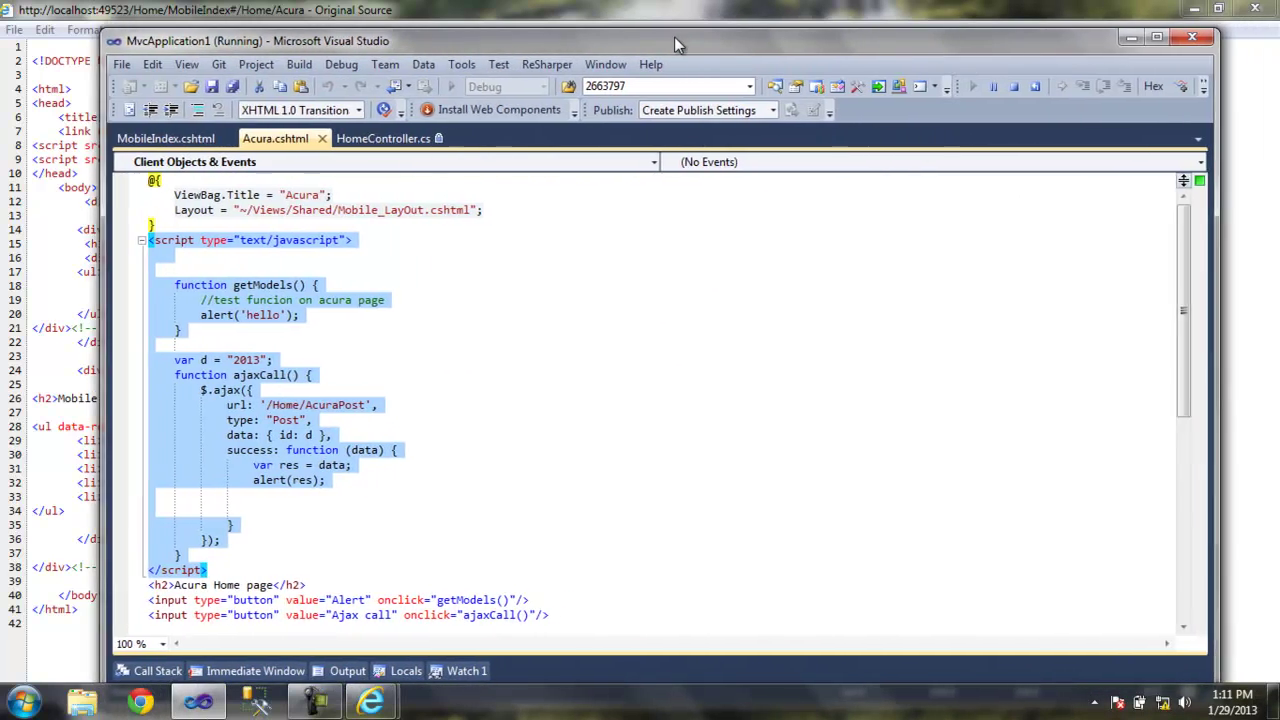
left_click_drag(1104, 36, 919, 75)
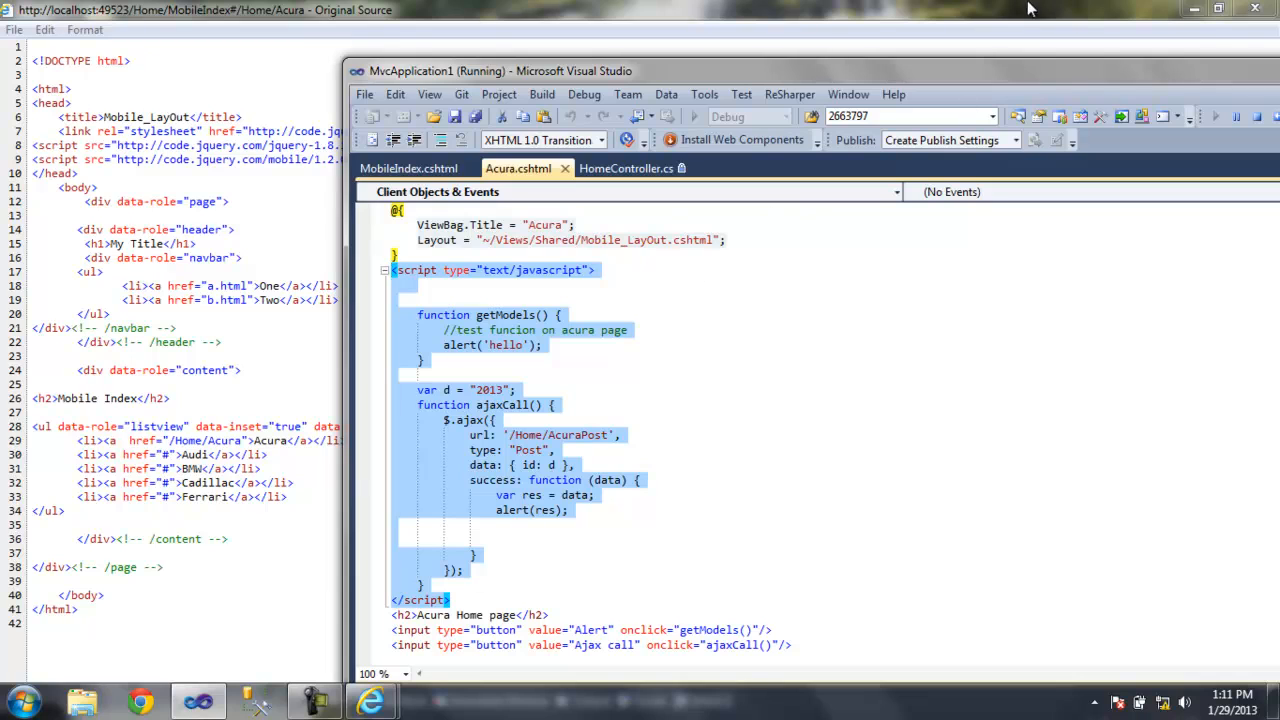
left_click_drag(1042, 72, 780, 47)
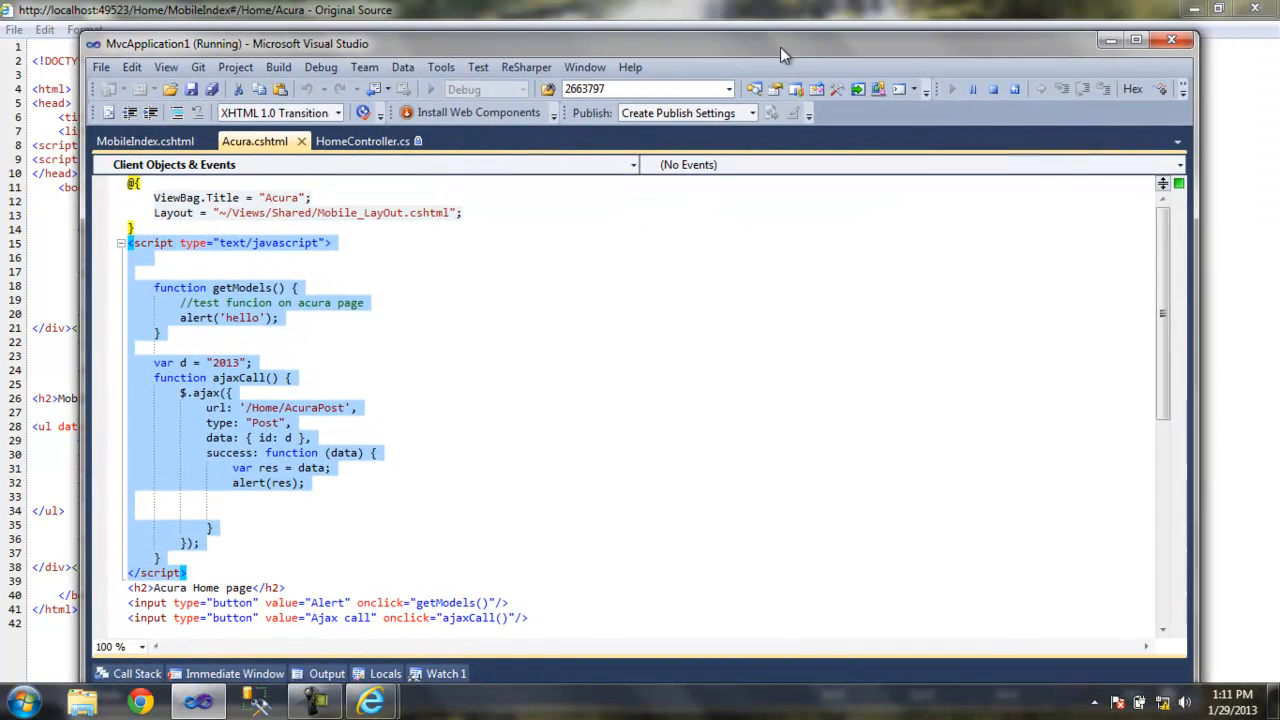
left_click(993, 89)
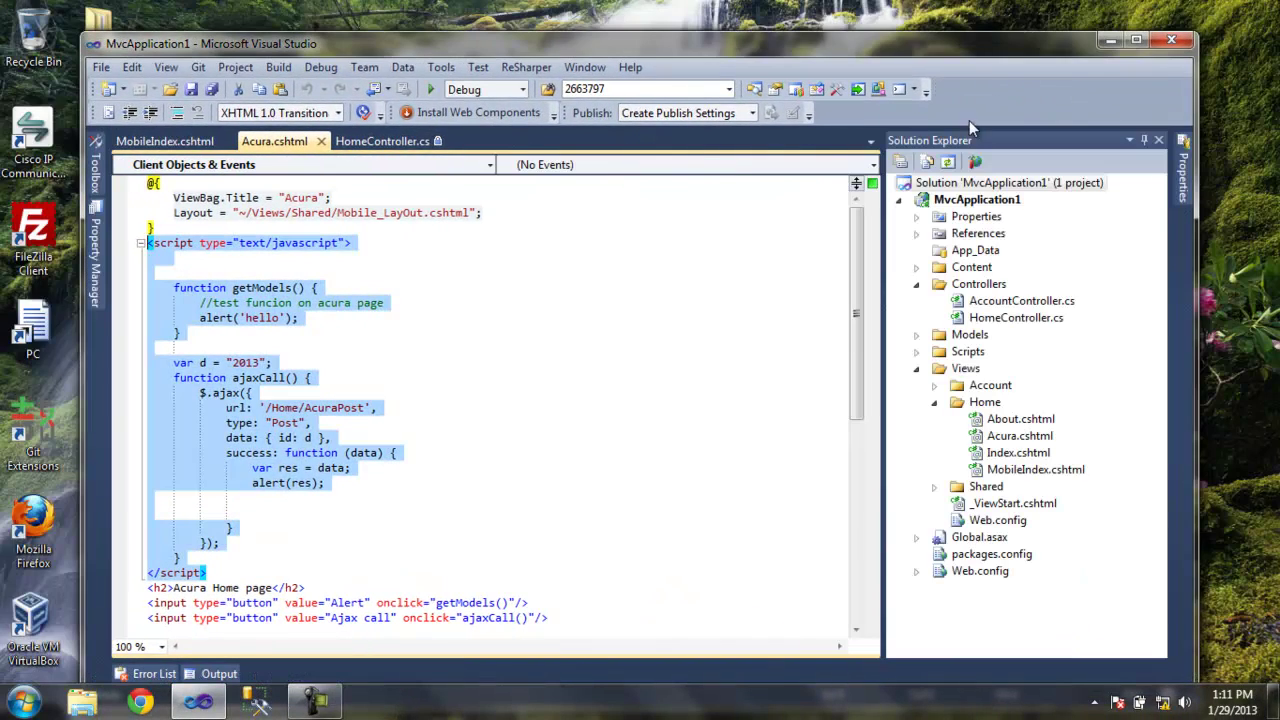
double_click(963, 45)
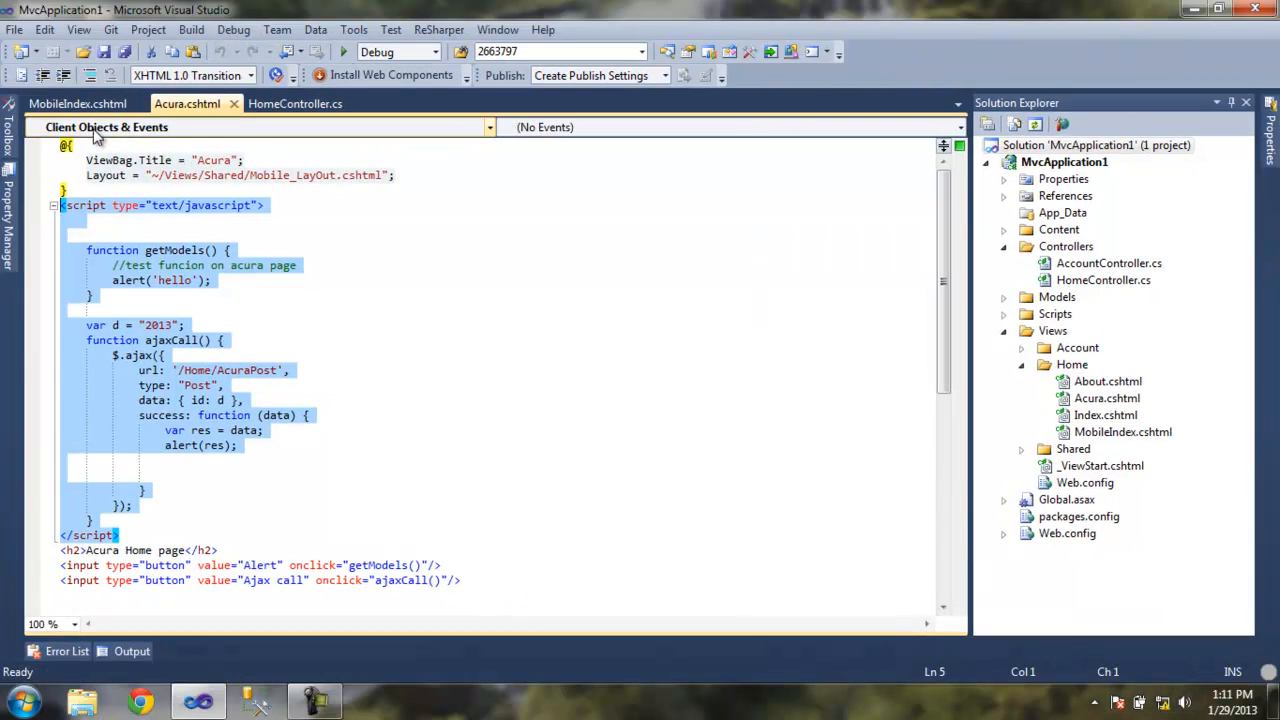
- Add rel="external" to the Acura link in MobileIndex.cshtml and save the file
left_click(77, 103)
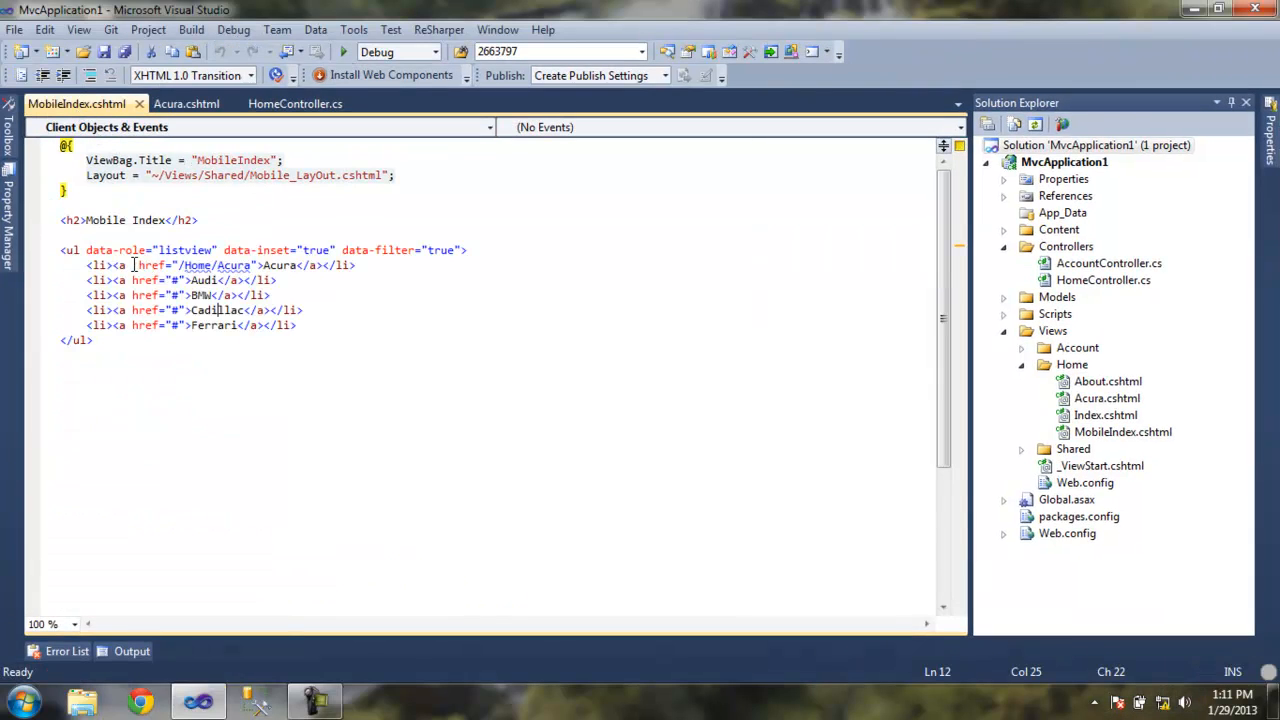
left_click(133, 265)
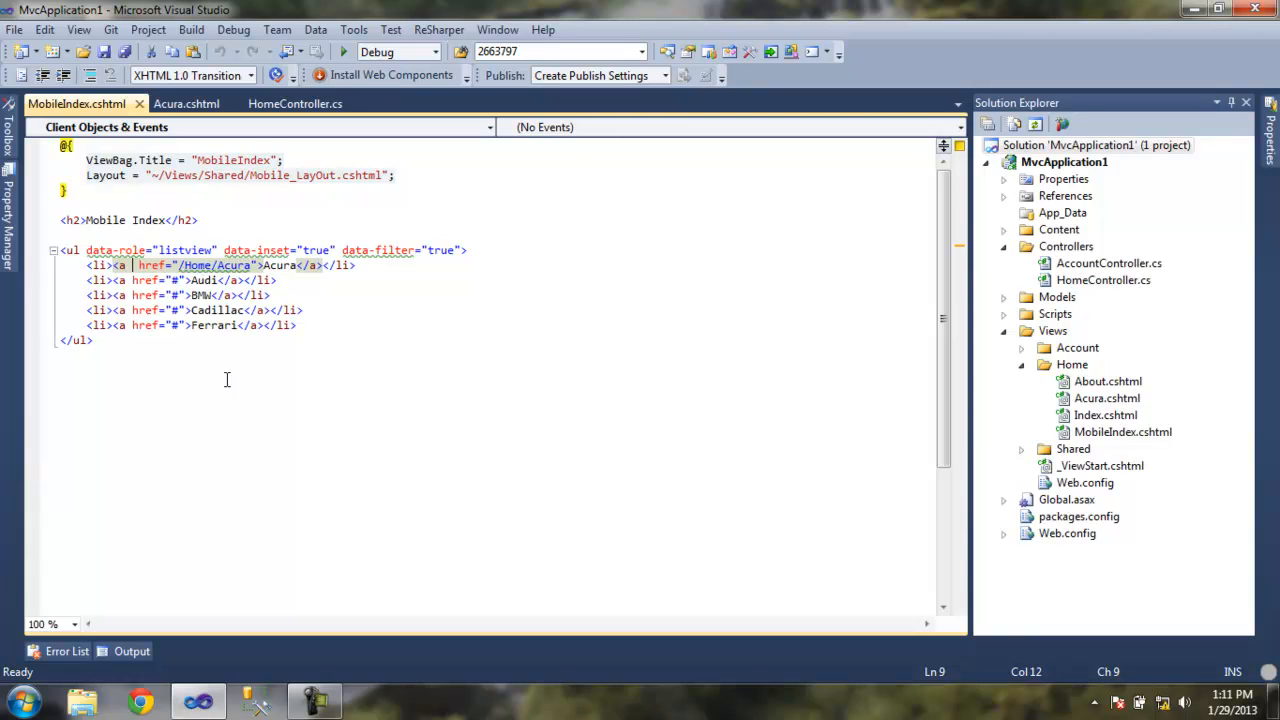
type("rel")
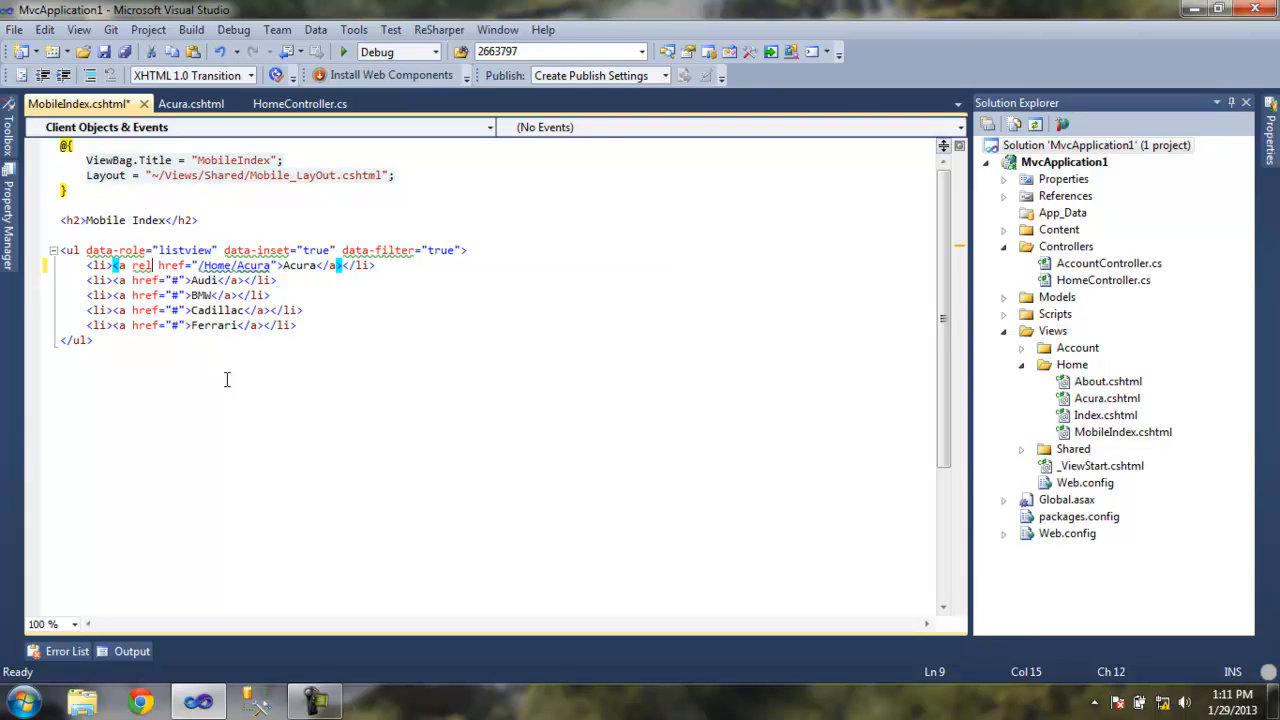
type("=\"extern")
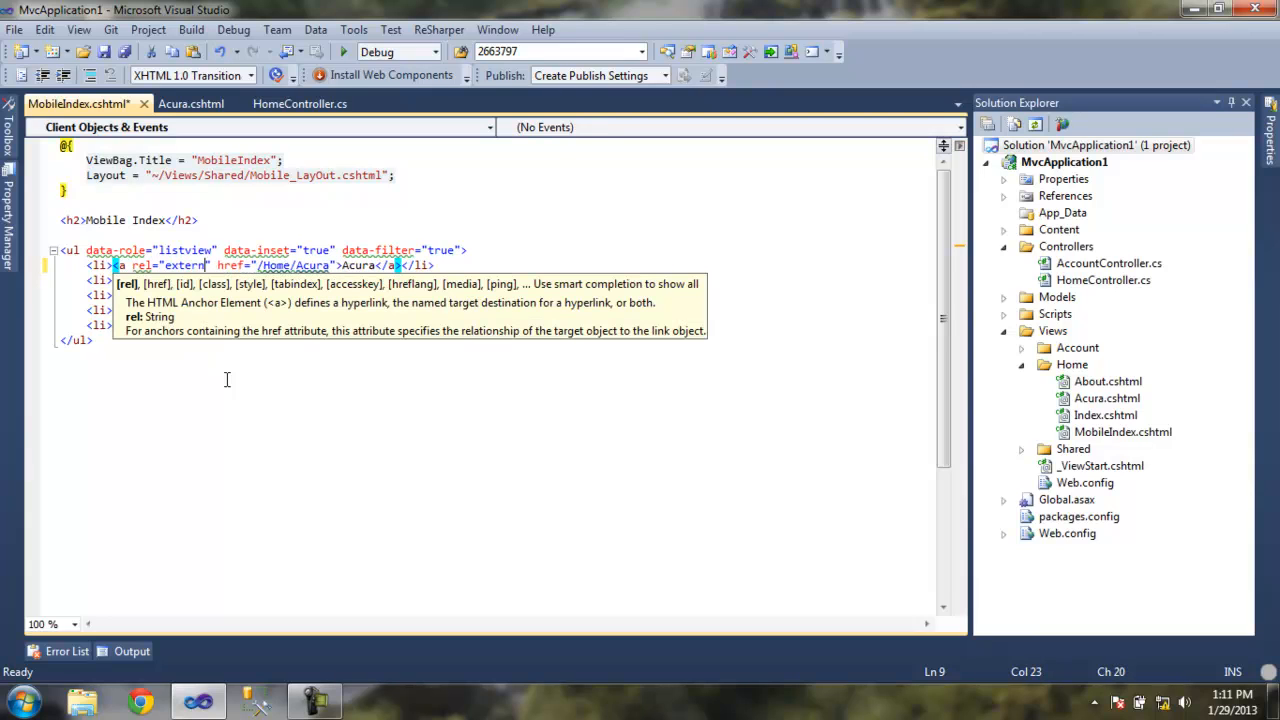
type("al\"")
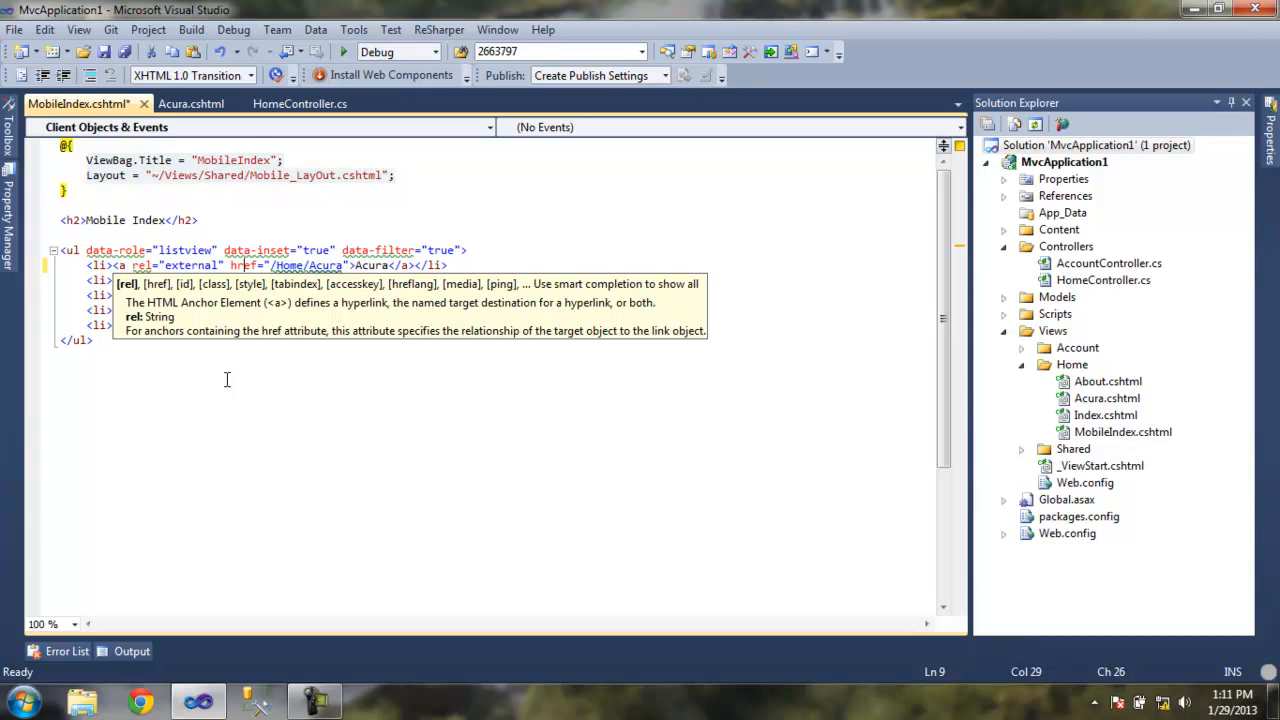
key("ctrl+s")
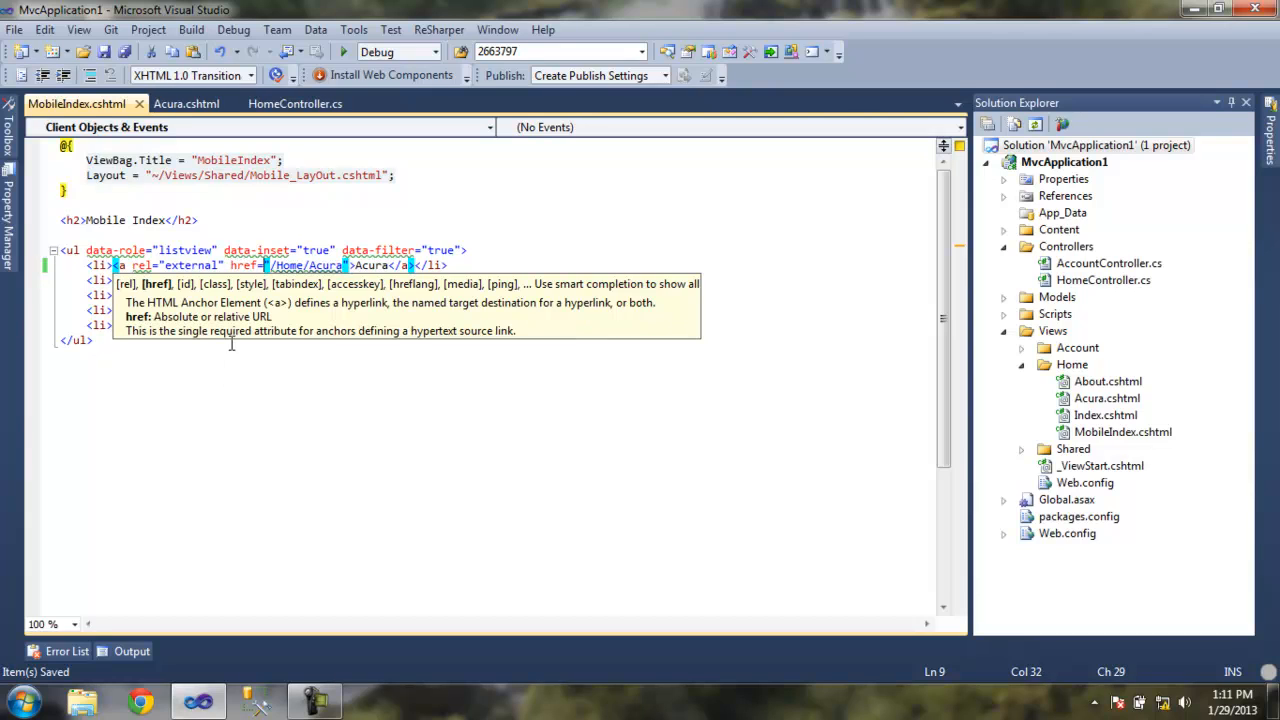
left_click(144, 375)
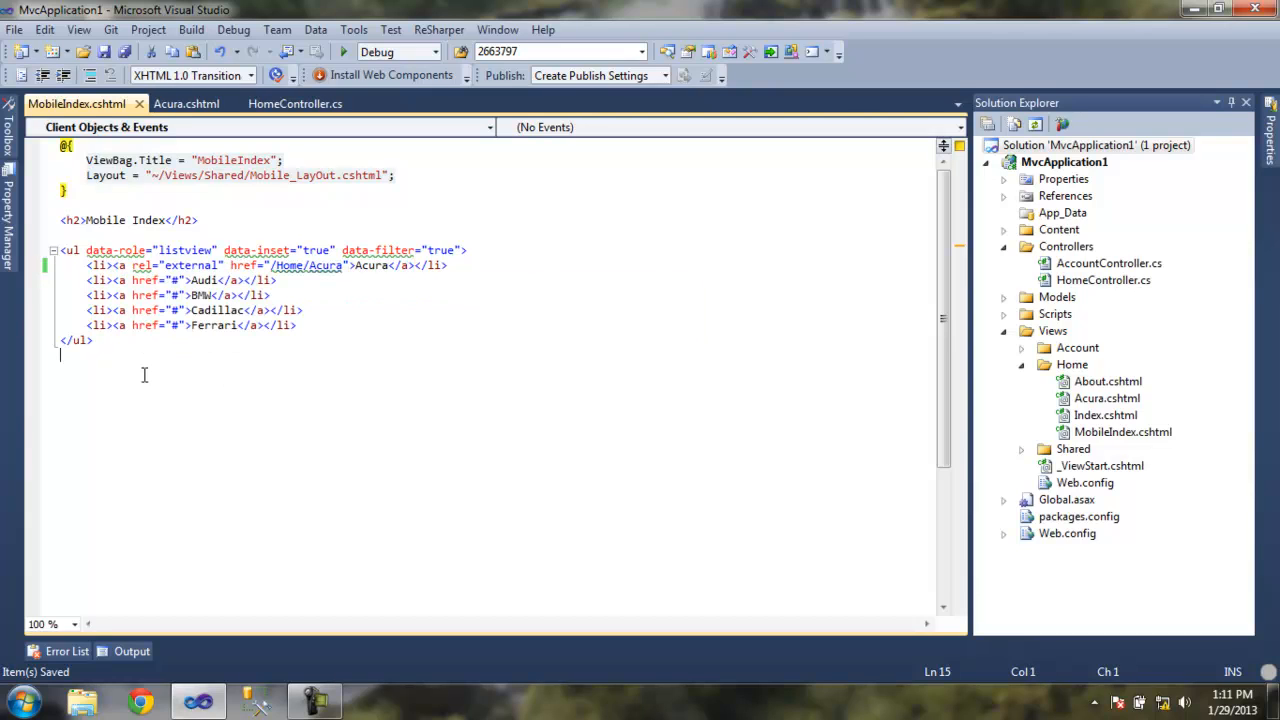
- Run the site, navigate Mobile Index to the Acura page, and trigger its hello alert
left_click(343, 51)
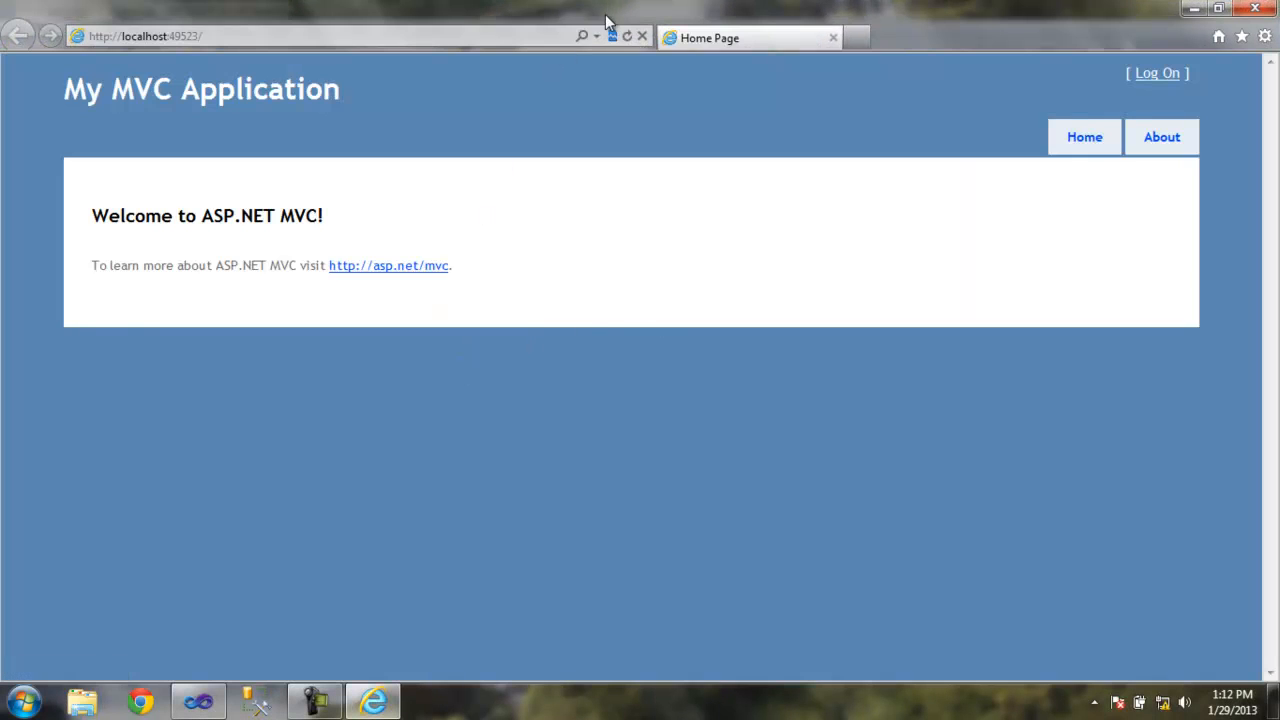
left_click(597, 37)
left_click(246, 62)
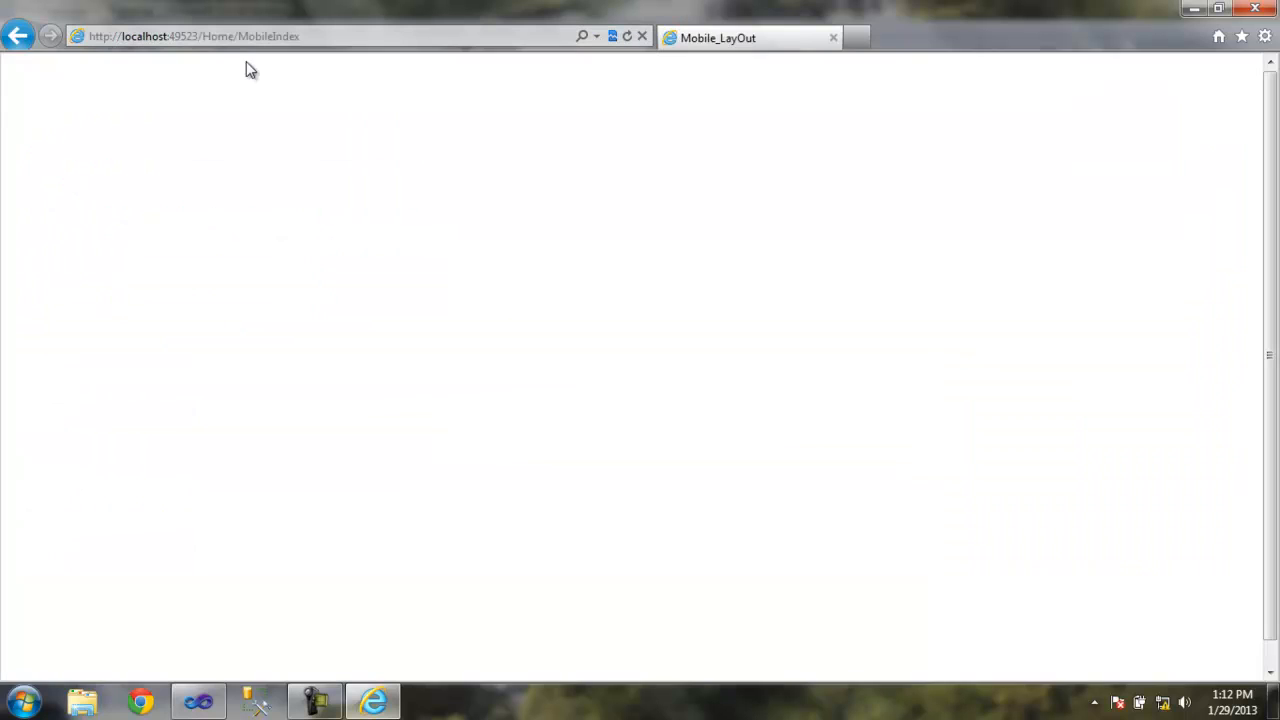
left_click(81, 244)
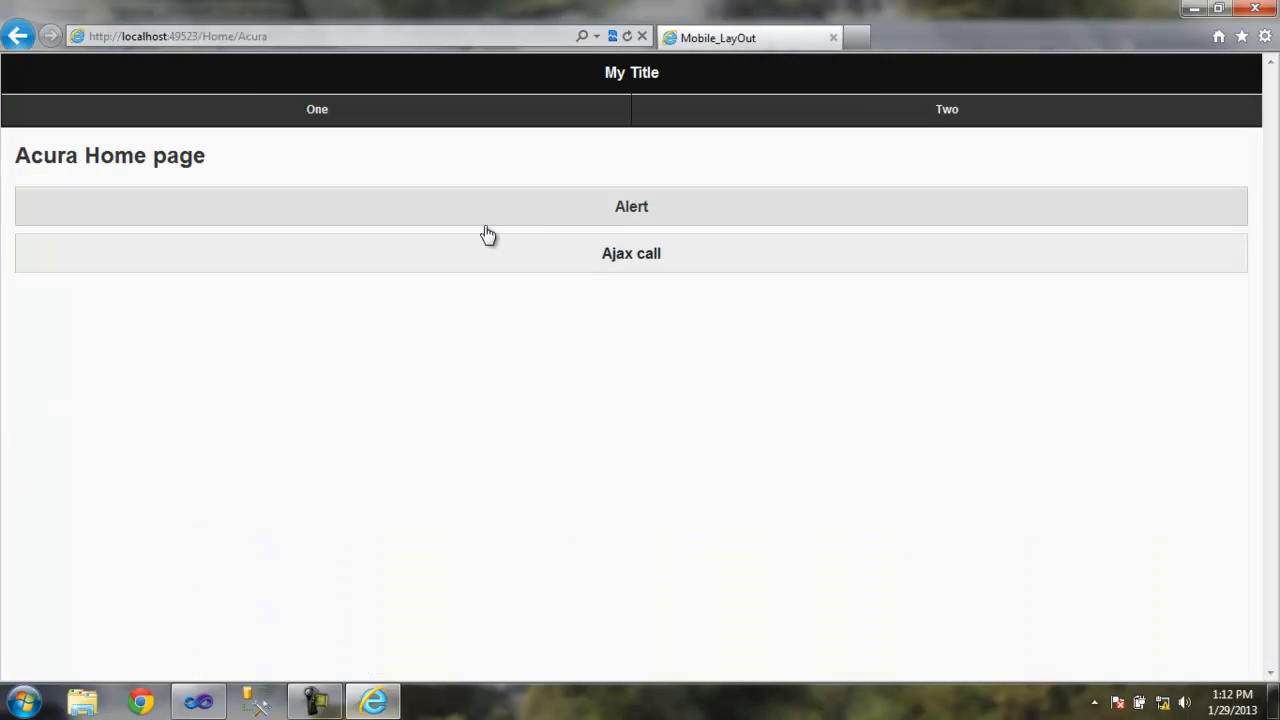
left_click(629, 206)
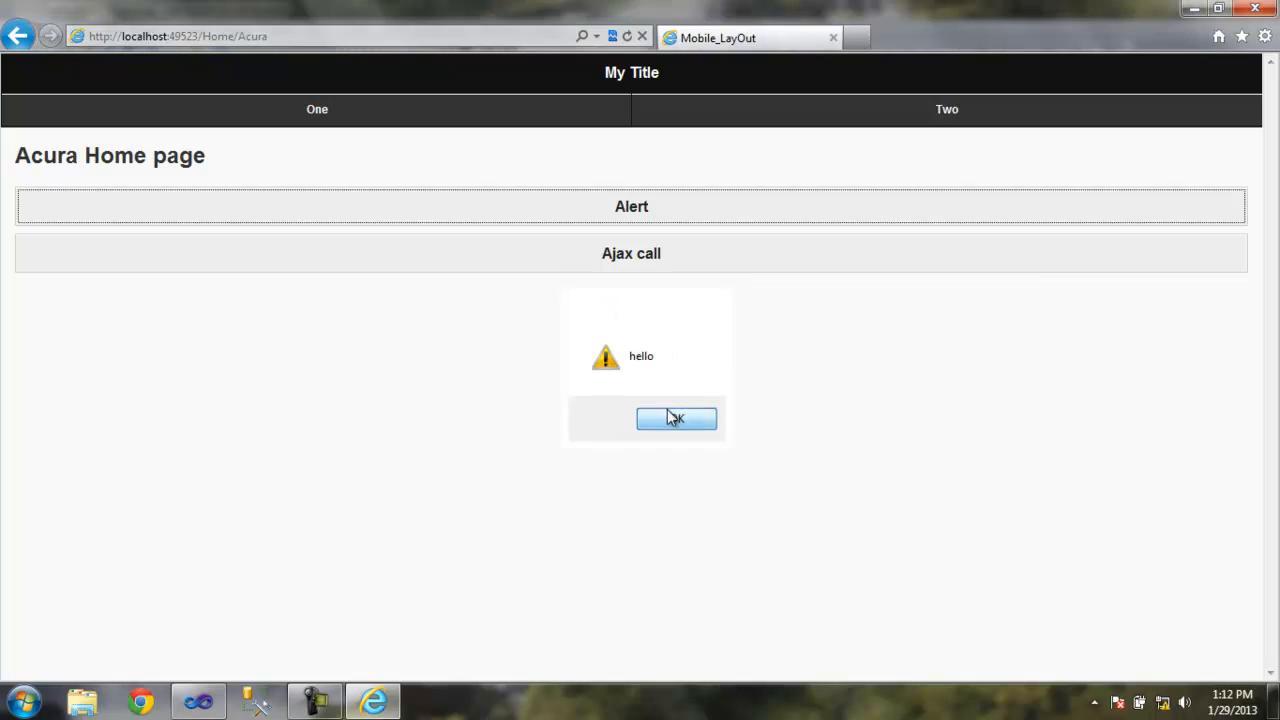
- Dismiss the hello message and review the page source's getModels and ajaxCall script
left_click(668, 418)
right_click(295, 326)
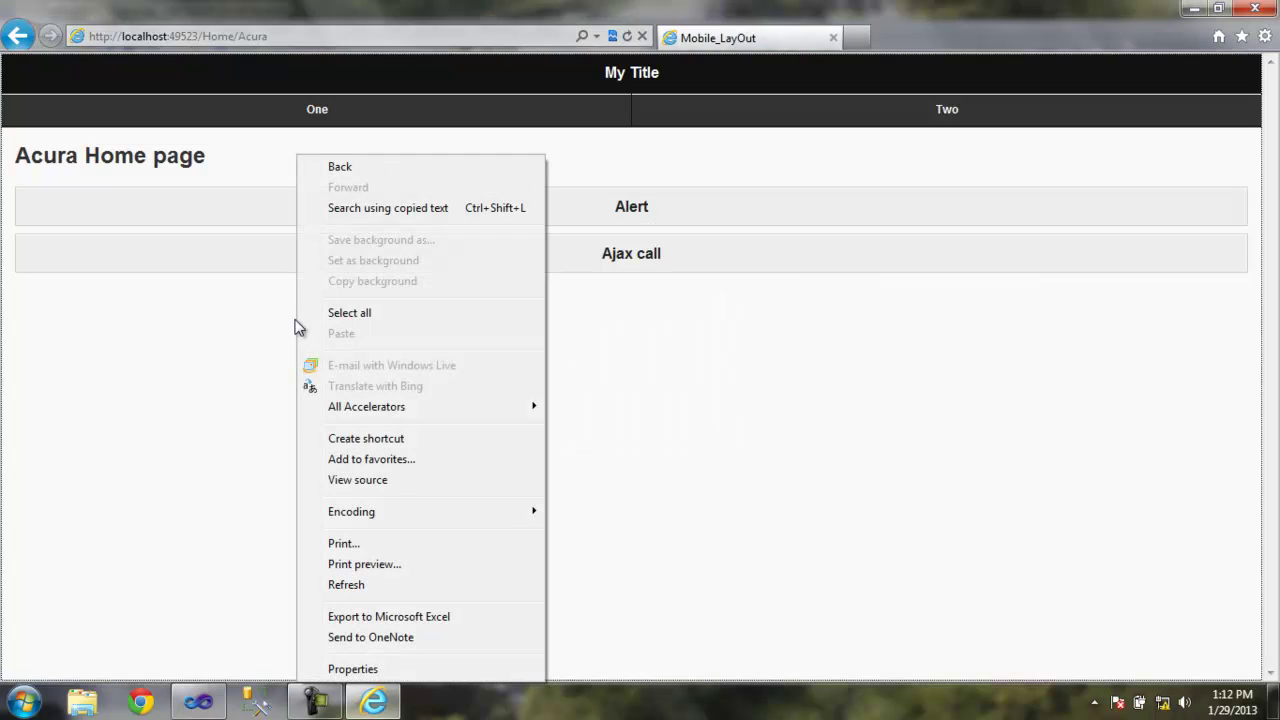
left_click(340, 481)
scroll(351, 463, "down", 3)
scroll(351, 463, "down", 2)
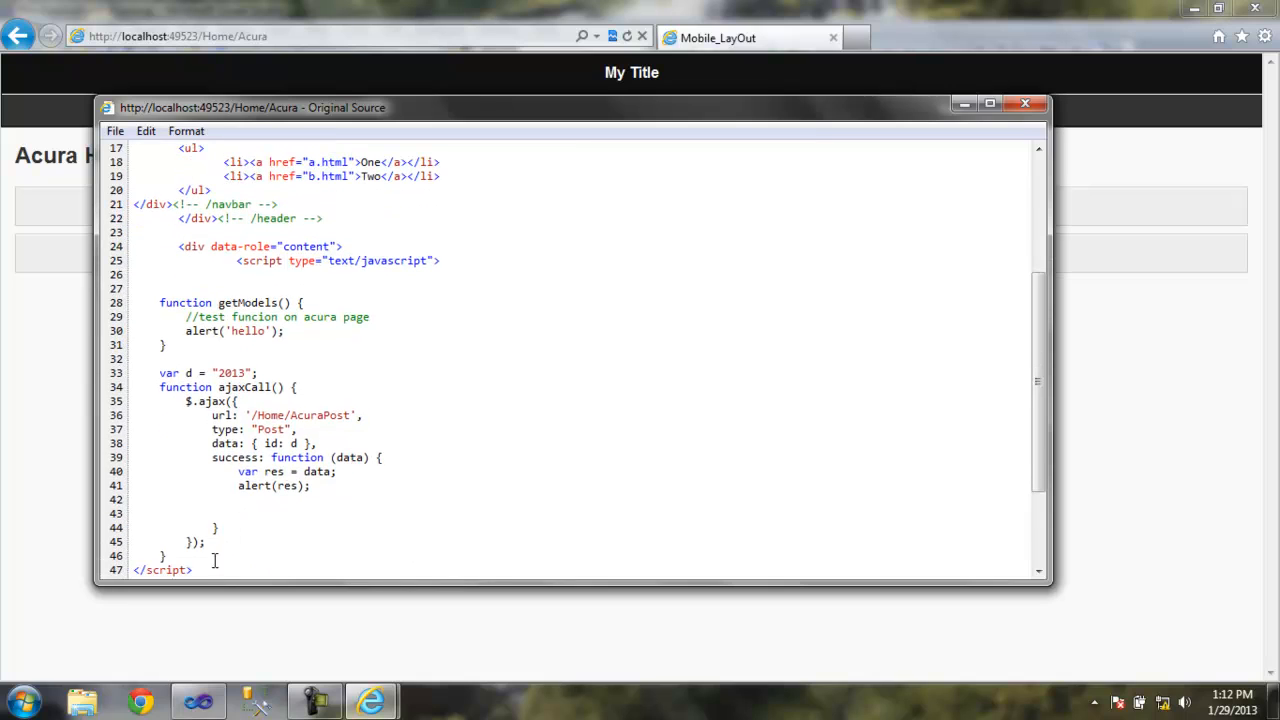
left_click_drag(201, 569, 143, 262)
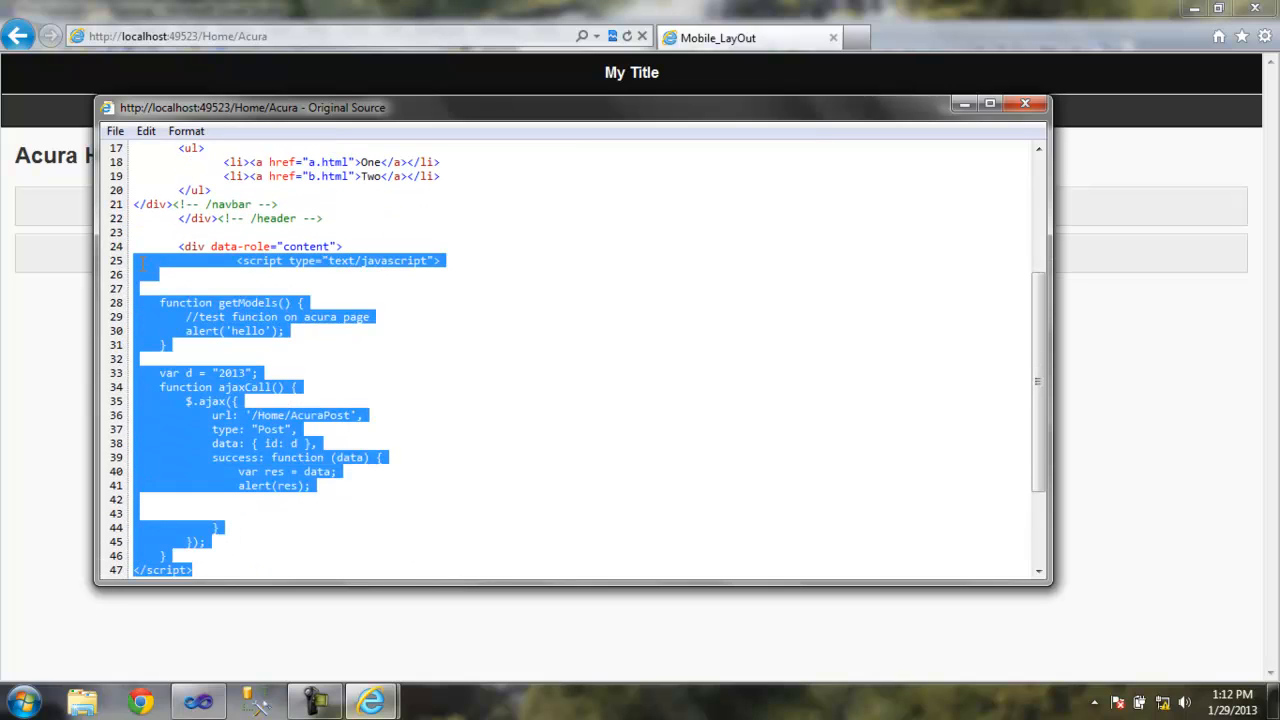
left_click_drag(168, 345, 150, 292)
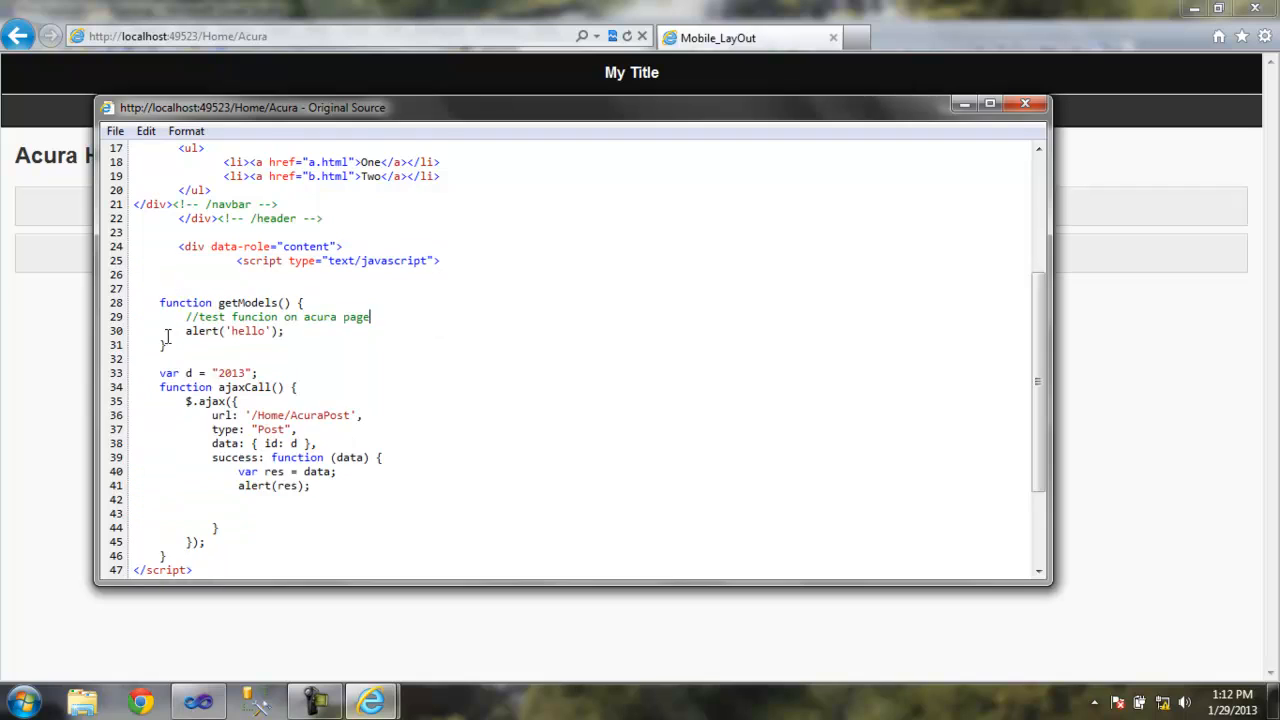
double_click(280, 318)
left_click(378, 337)
scroll(378, 337, "up", 2)
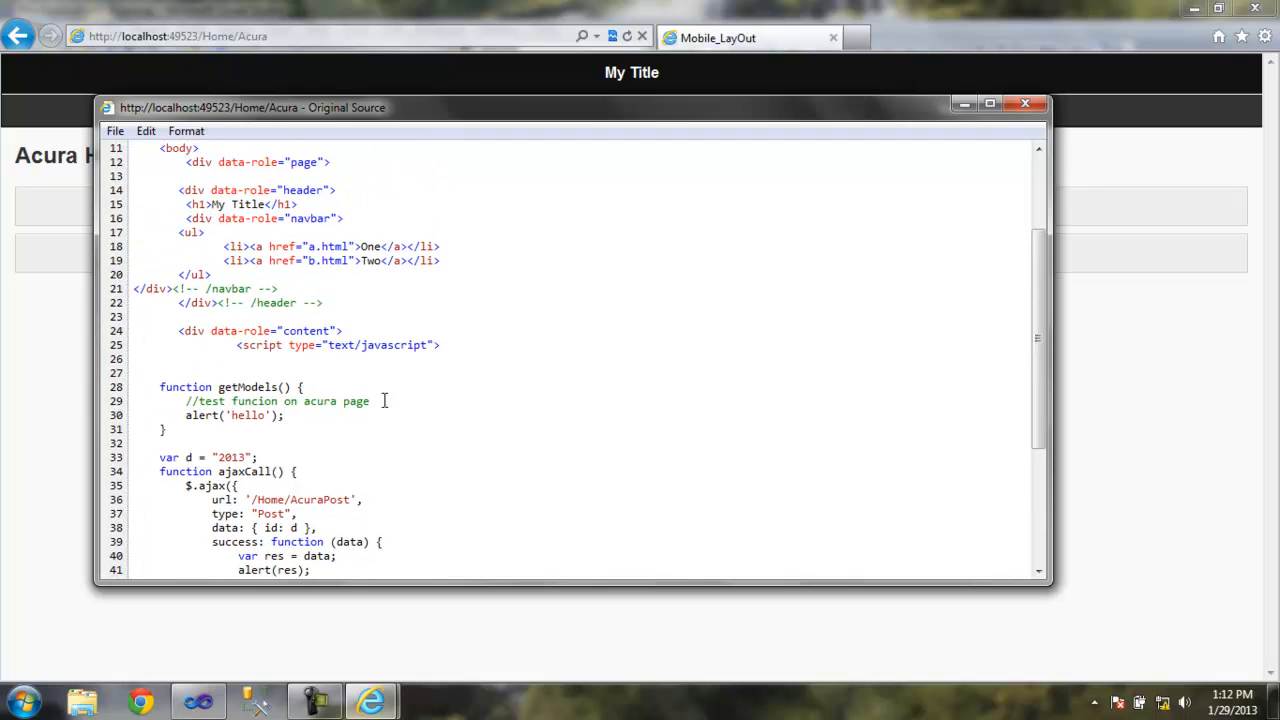
scroll(383, 400, "down", 3)
scroll(386, 414, "down", 1)
scroll(388, 414, "down", 1)
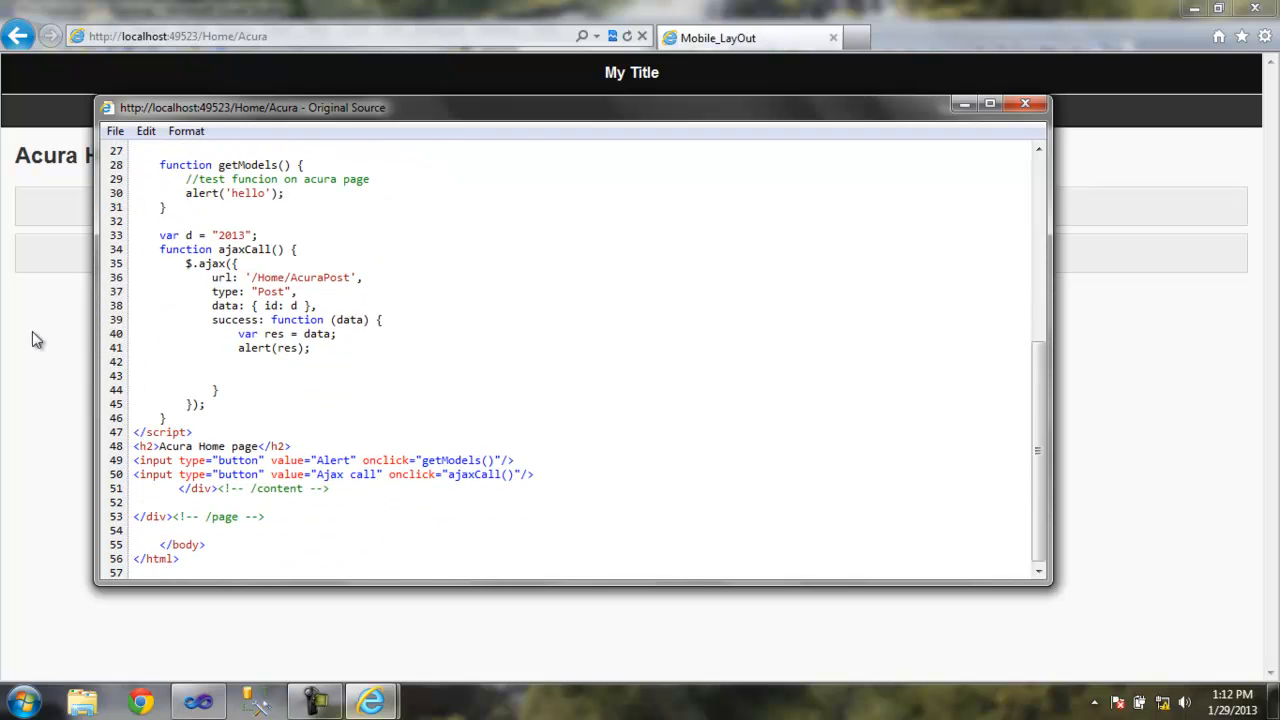
left_click(198, 702)
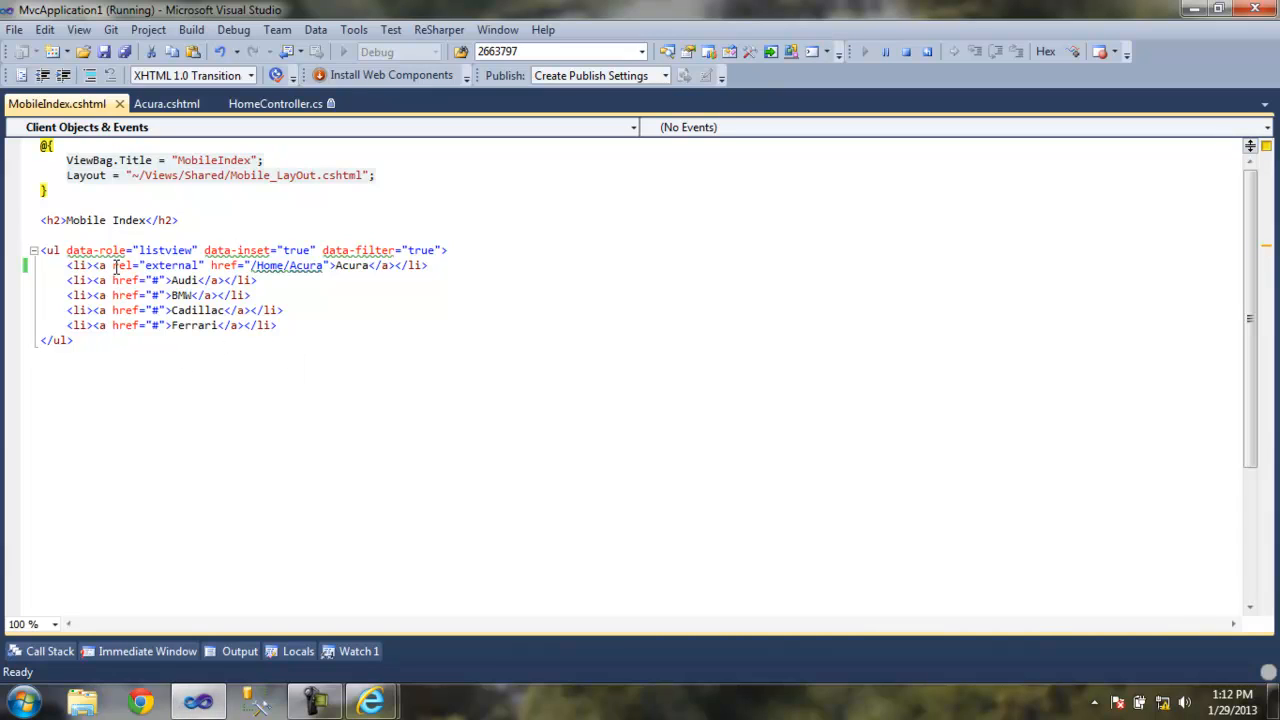
left_click_drag(112, 265, 204, 265)
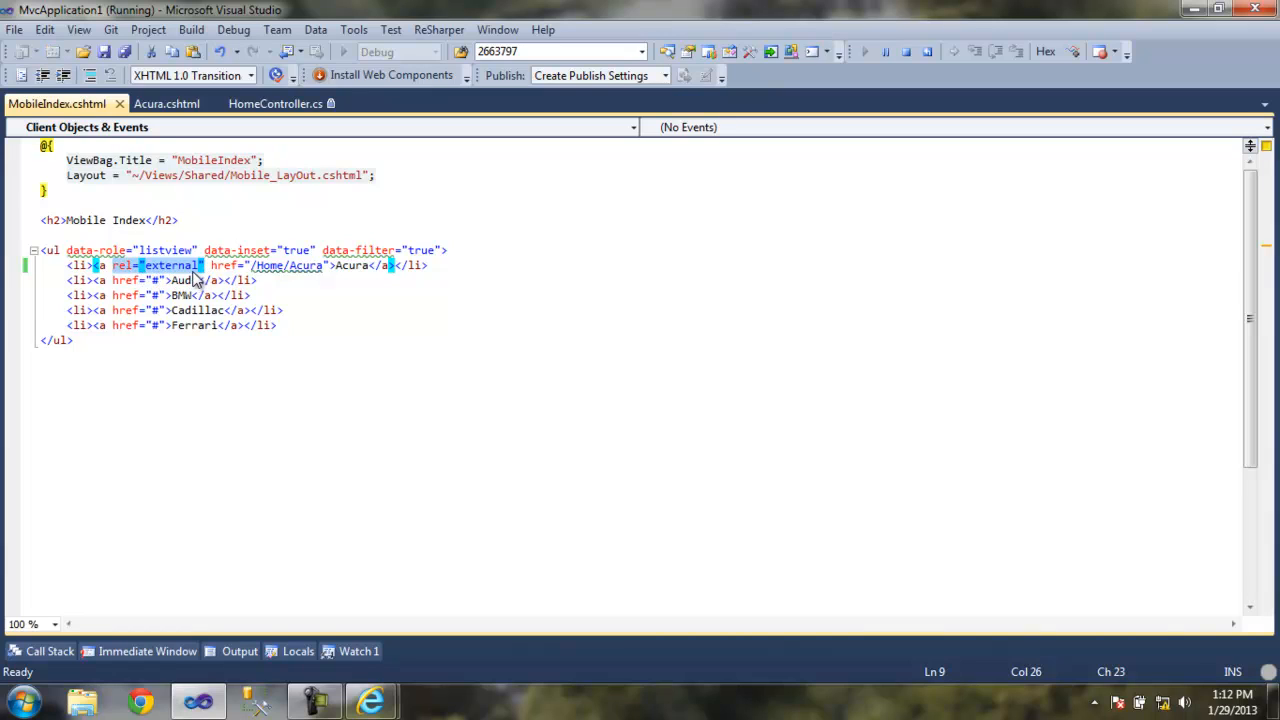
left_click(209, 267)
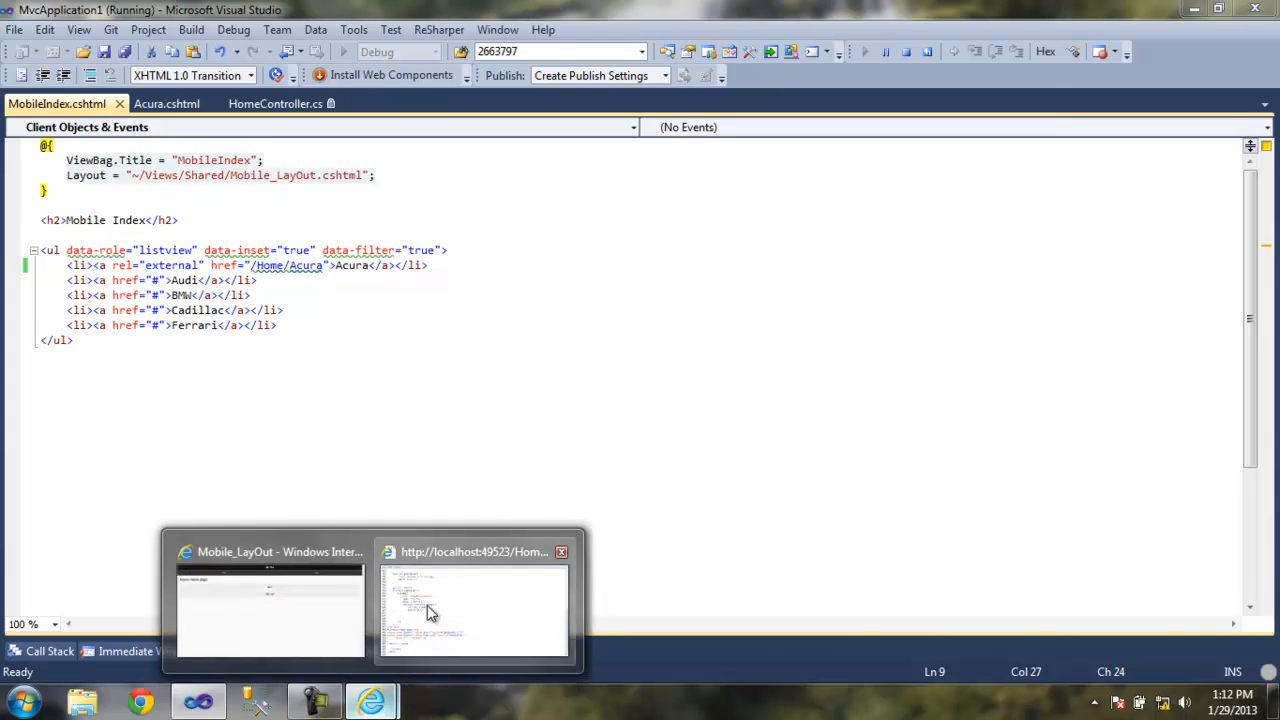
left_click(430, 598)
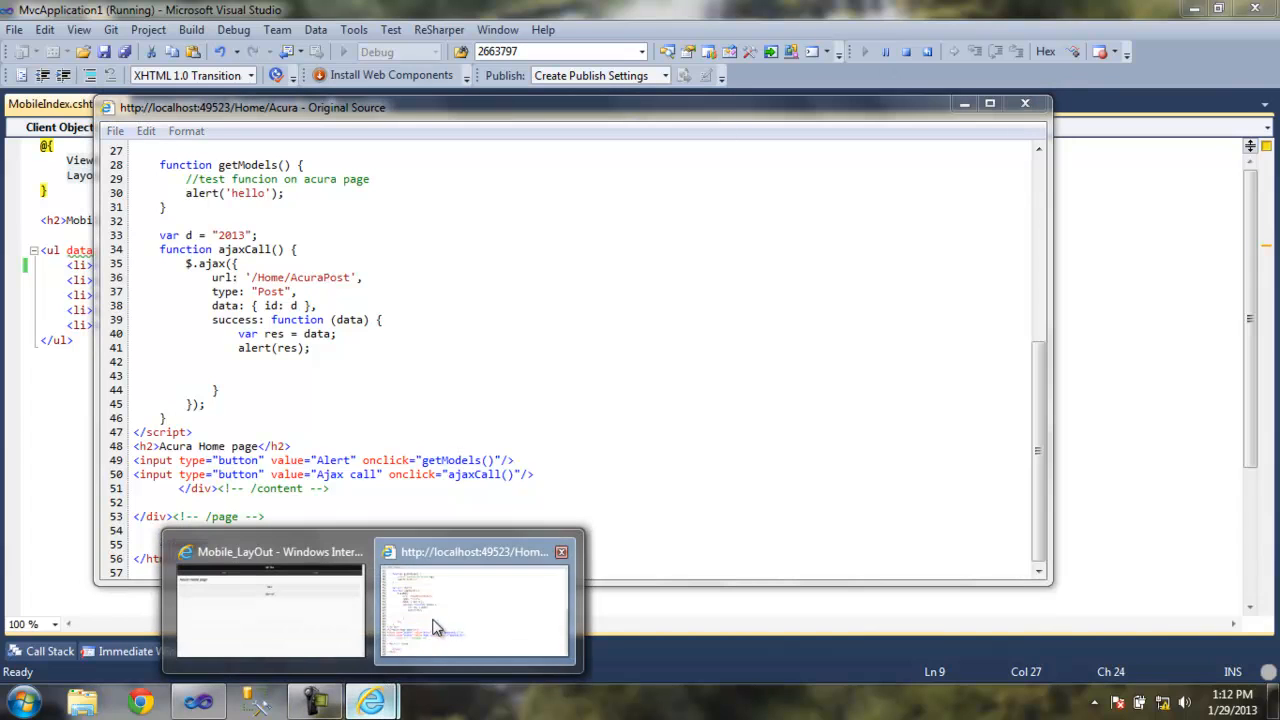
left_click(285, 612)
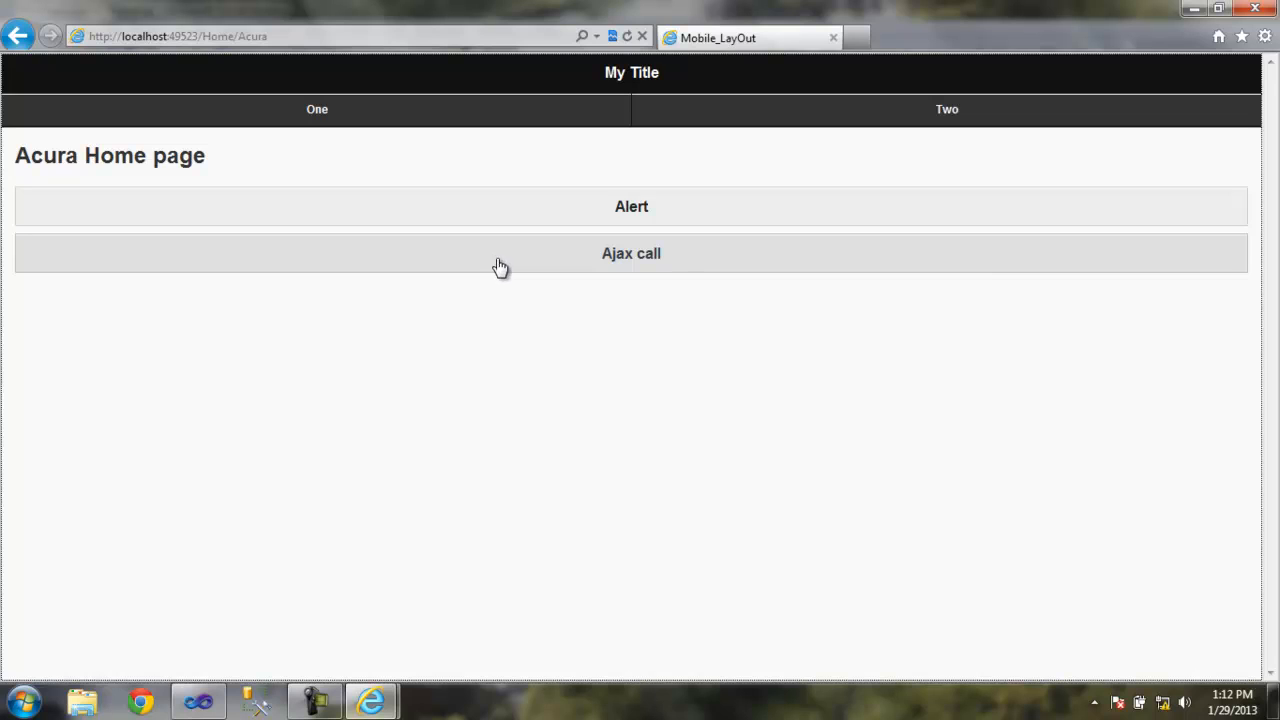
left_click(224, 703)
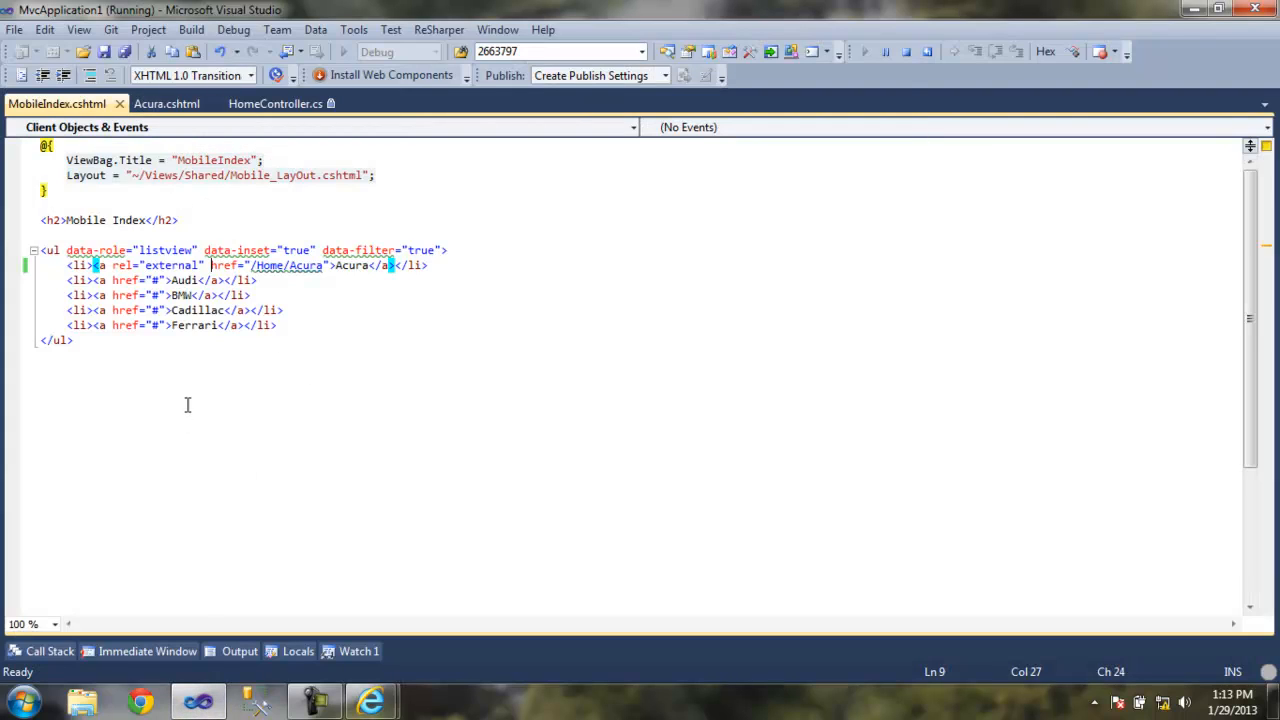
- Review ajaxCall's d = "2013" and its $.ajax request url /Home/AcuraPost in Acura.cshtml
left_click(178, 110)
left_click(229, 401)
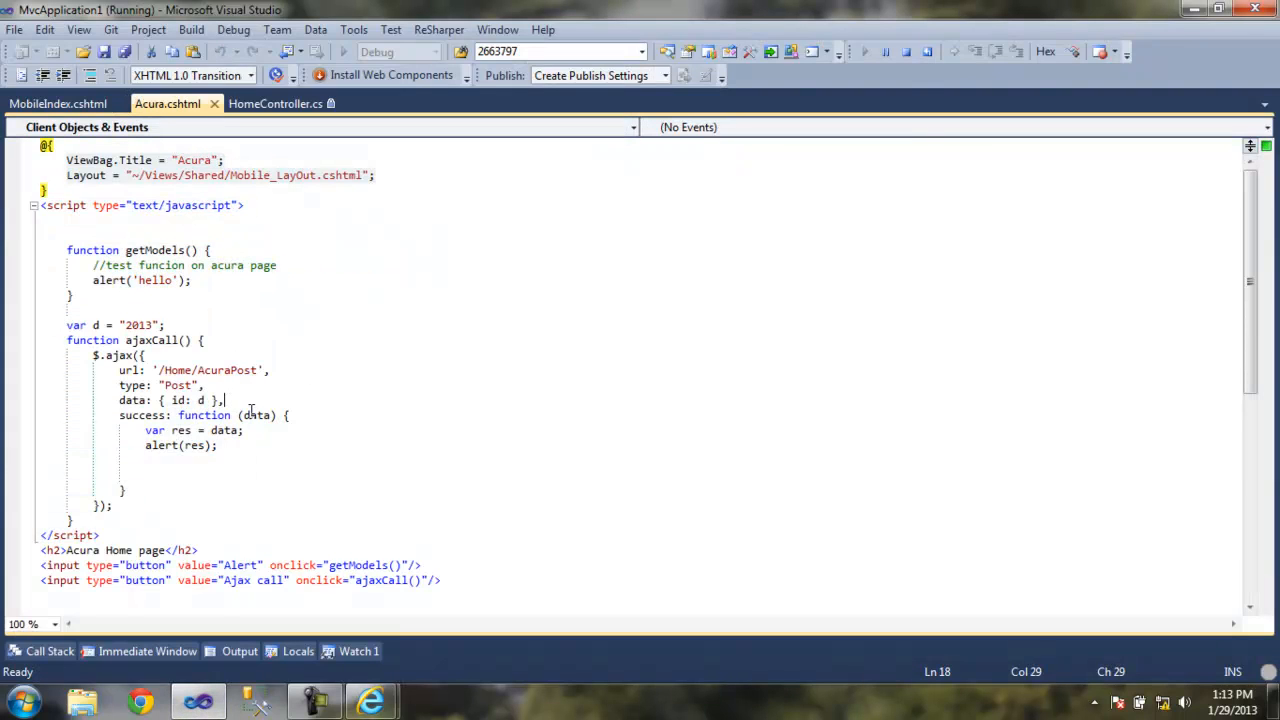
scroll(268, 442, "down", 1)
left_click_drag(199, 280, 66, 280)
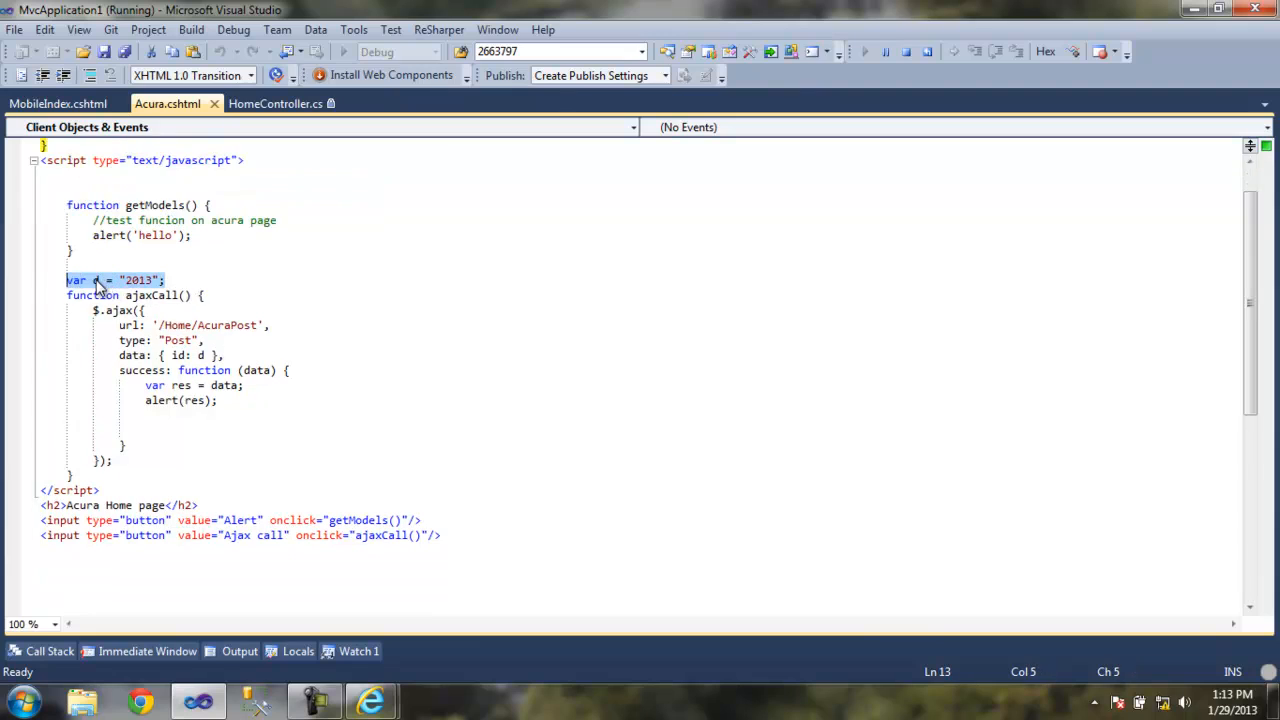
double_click(140, 281)
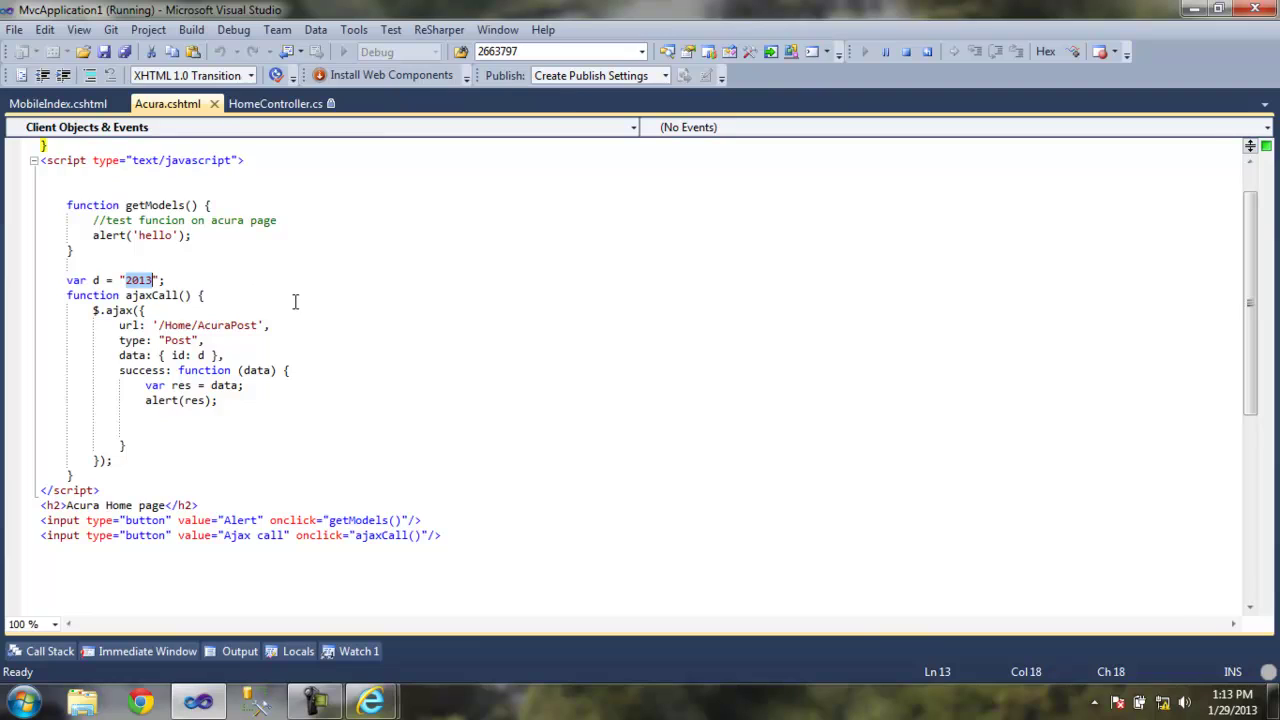
left_click(196, 282)
double_click(119, 311)
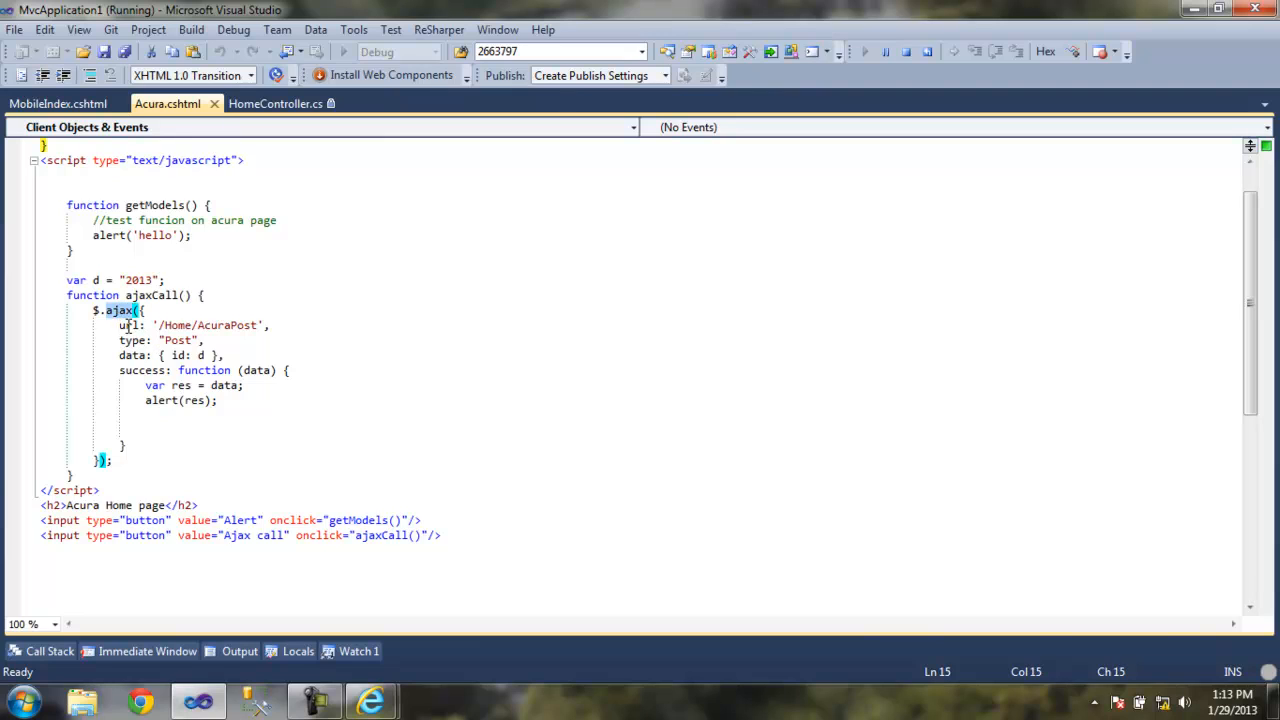
double_click(172, 326)
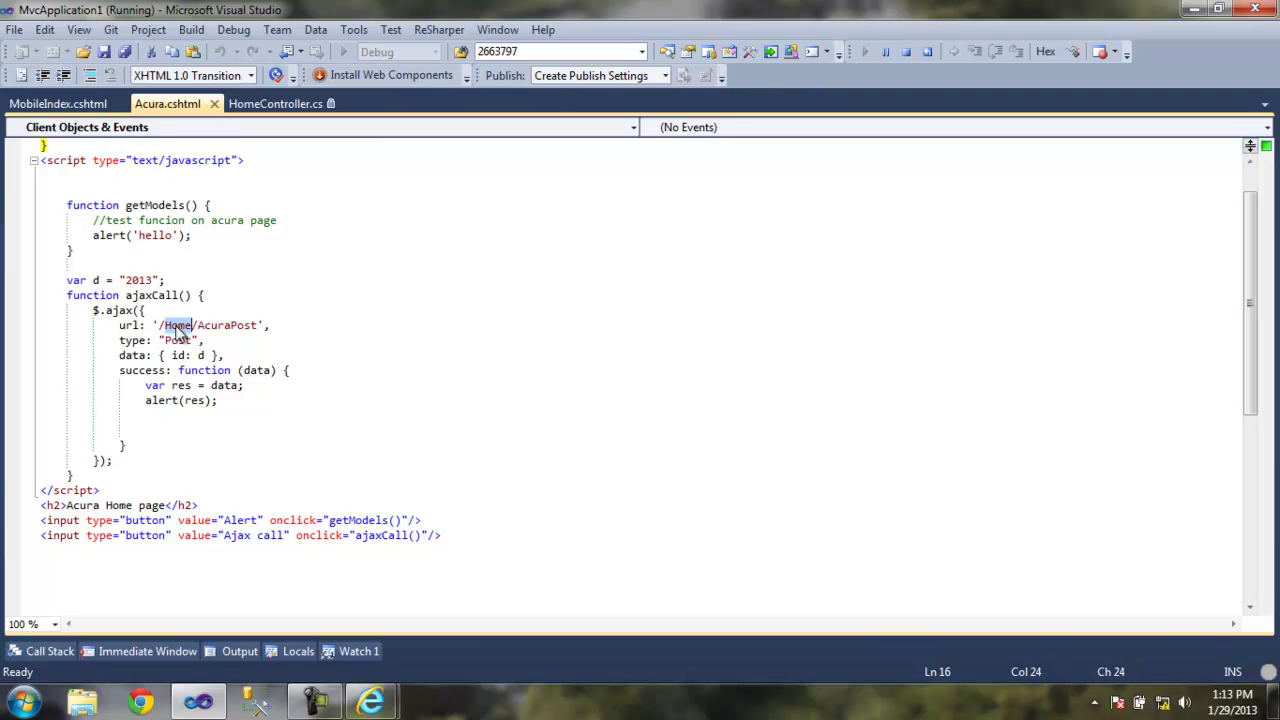
double_click(224, 326)
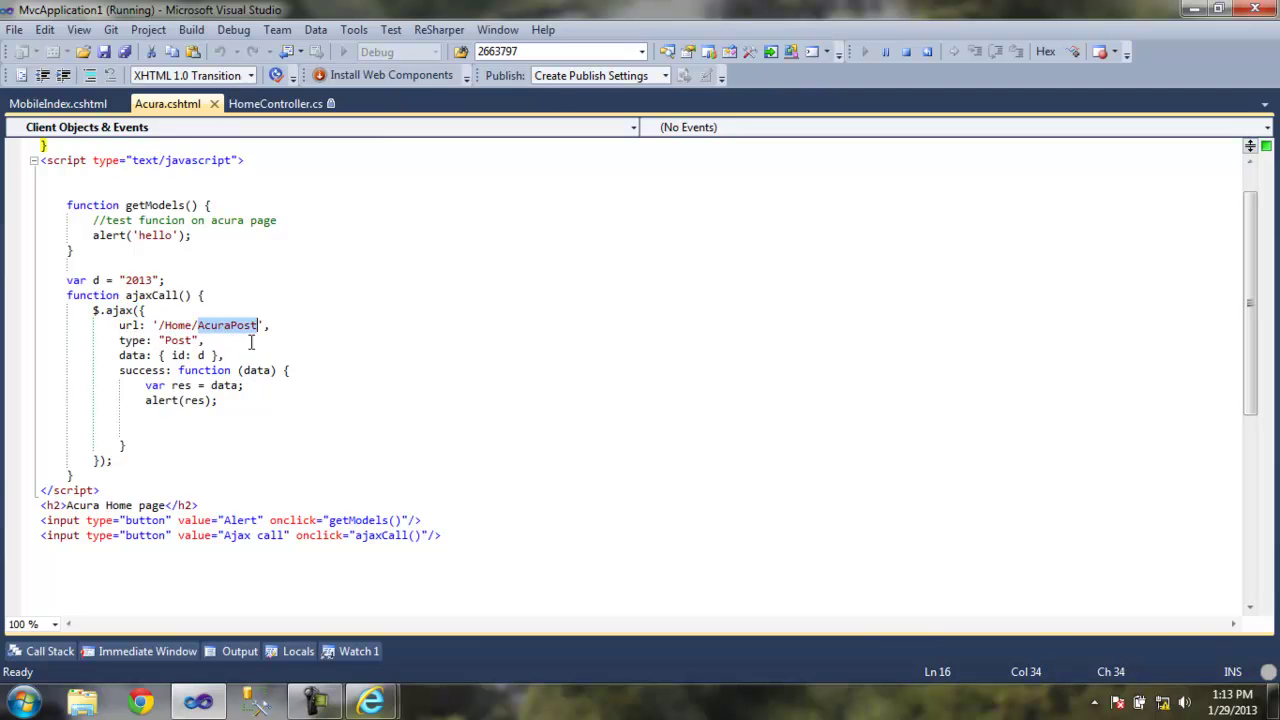
- Highlight the [HttpPost] AcuraPost action in HomeController.cs
left_click(262, 104)
left_click(172, 431)
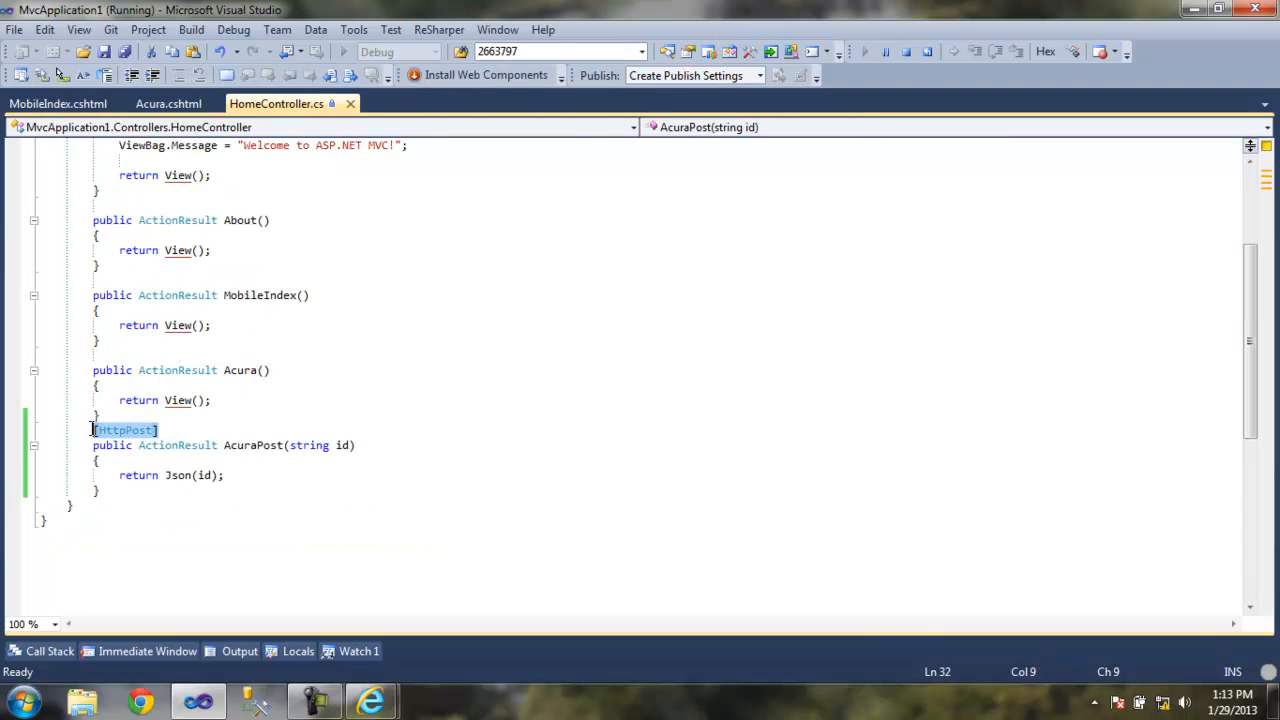
double_click(250, 446)
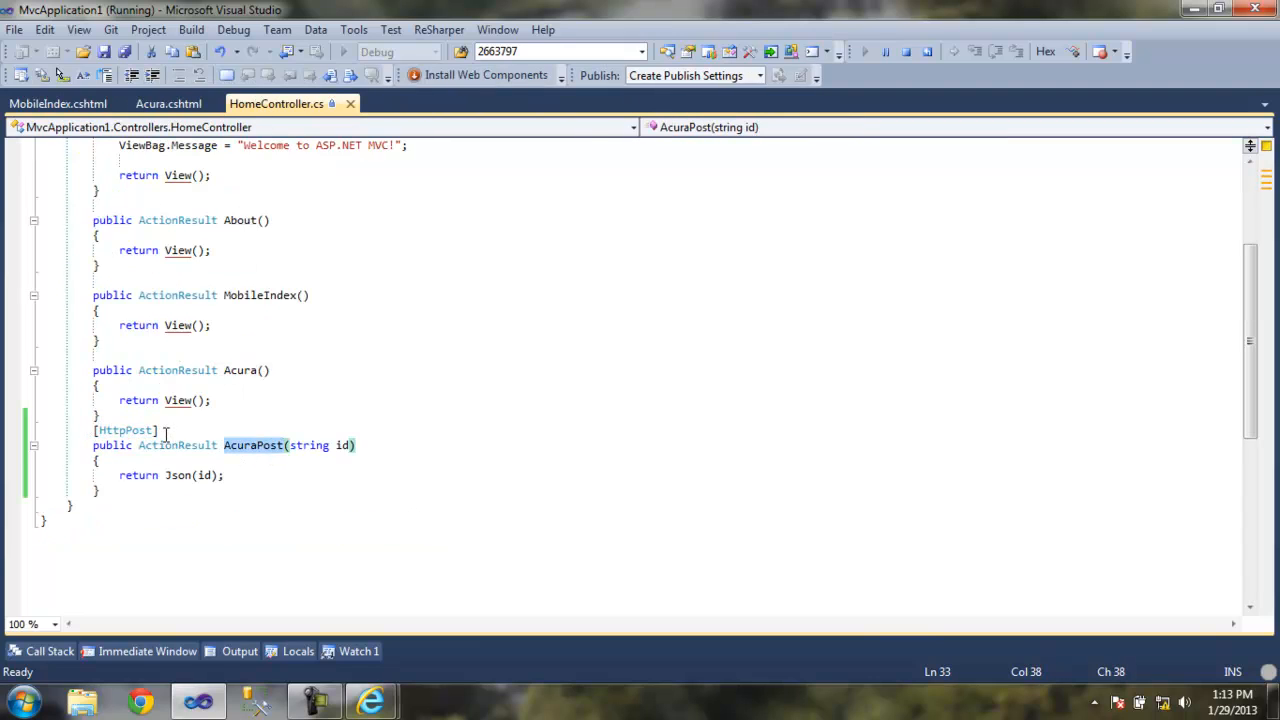
left_click_drag(160, 431, 80, 431)
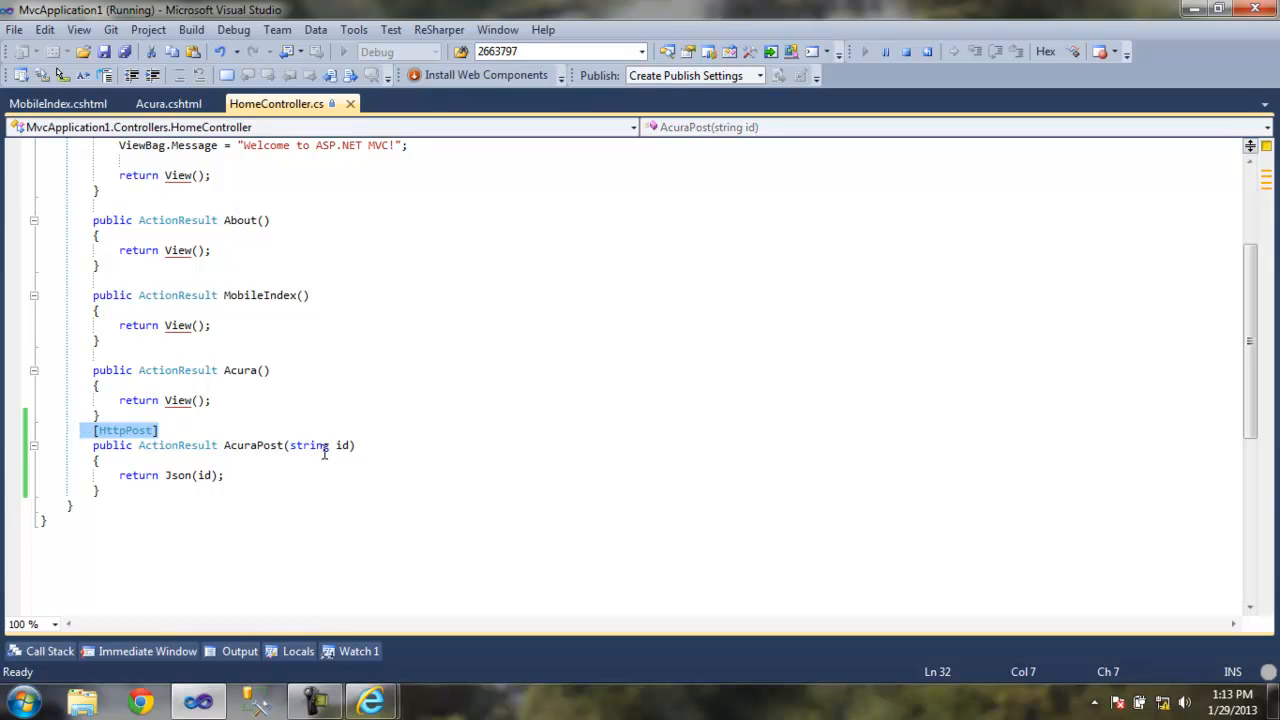
- Review the posted data {id: d} and the success handler's alert(res) in ajaxCall
left_click(165, 104)
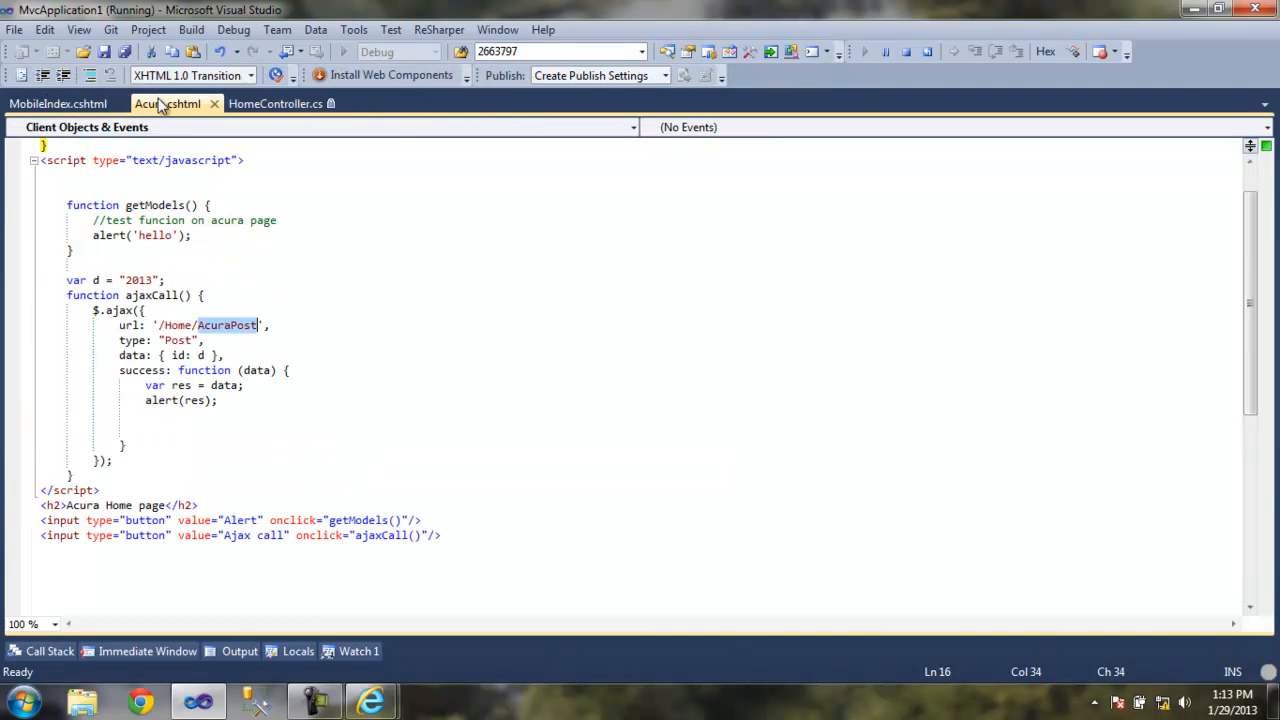
double_click(131, 354)
double_click(178, 355)
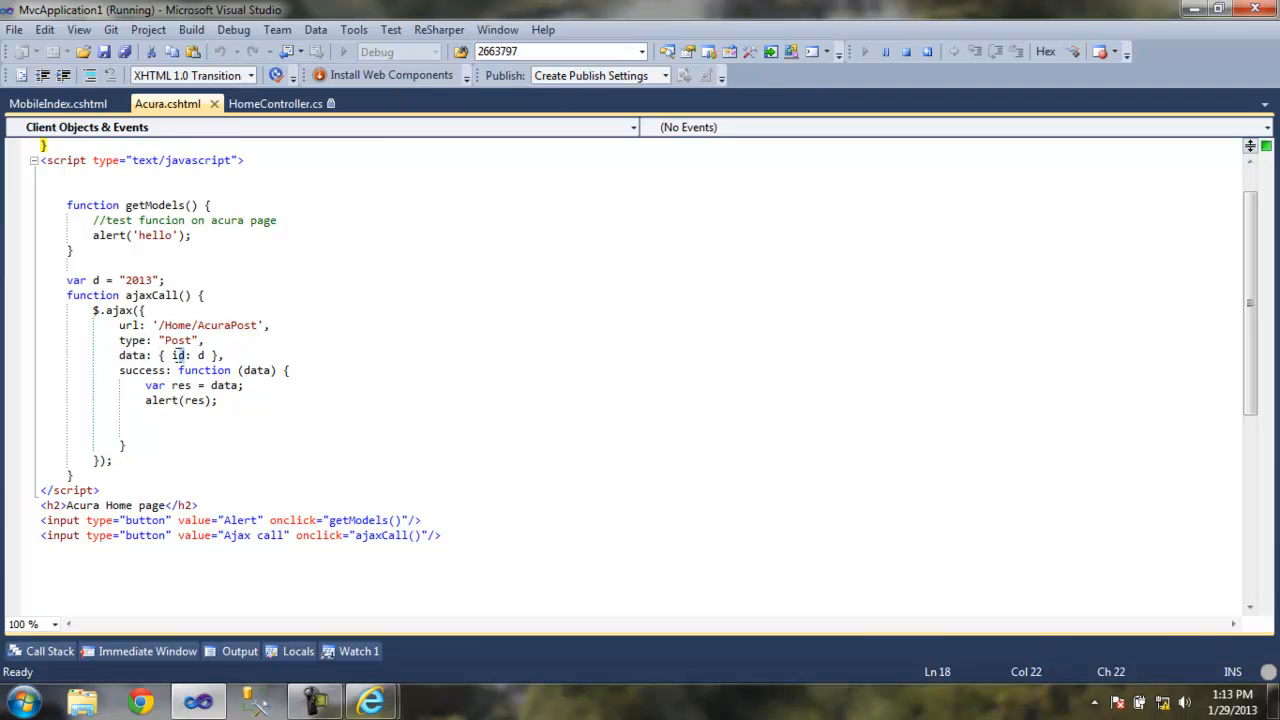
left_click(203, 355)
double_click(200, 355)
double_click(258, 371)
double_click(199, 400)
left_click(230, 402)
- Glance at the HomeController code again and return to the Acura view's script
left_click(256, 103)
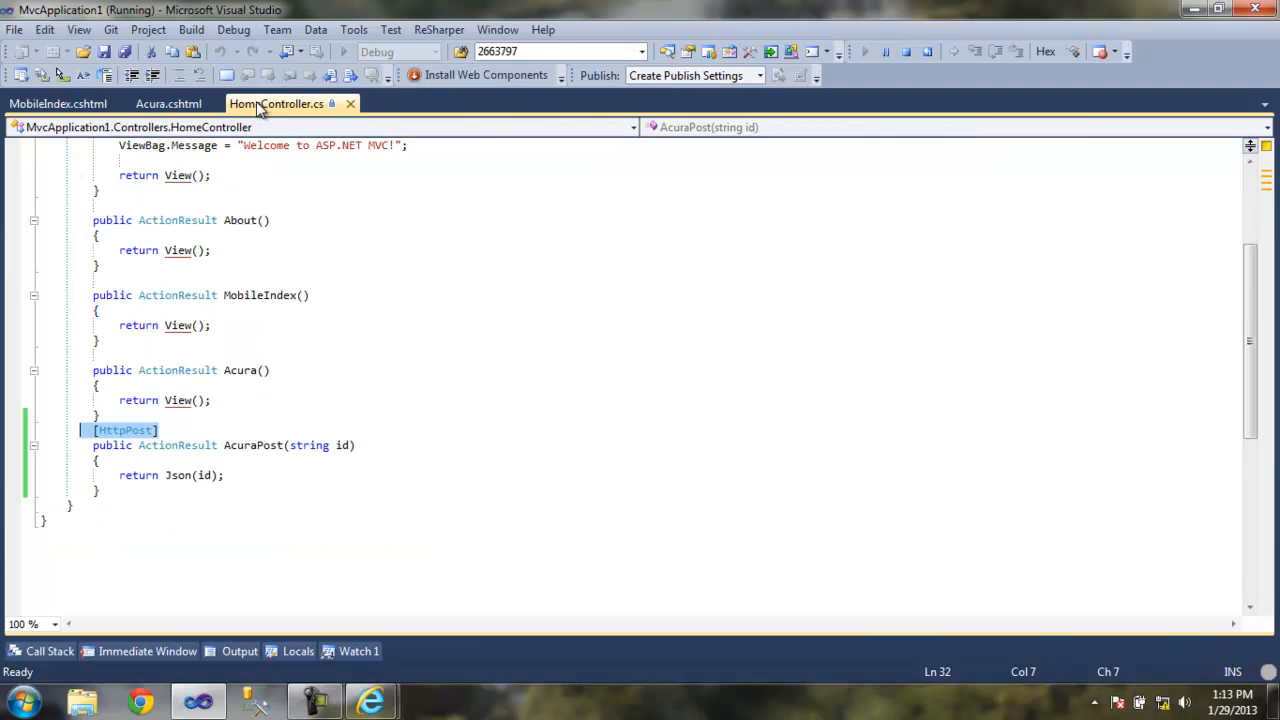
left_click(240, 472)
left_click(170, 106)
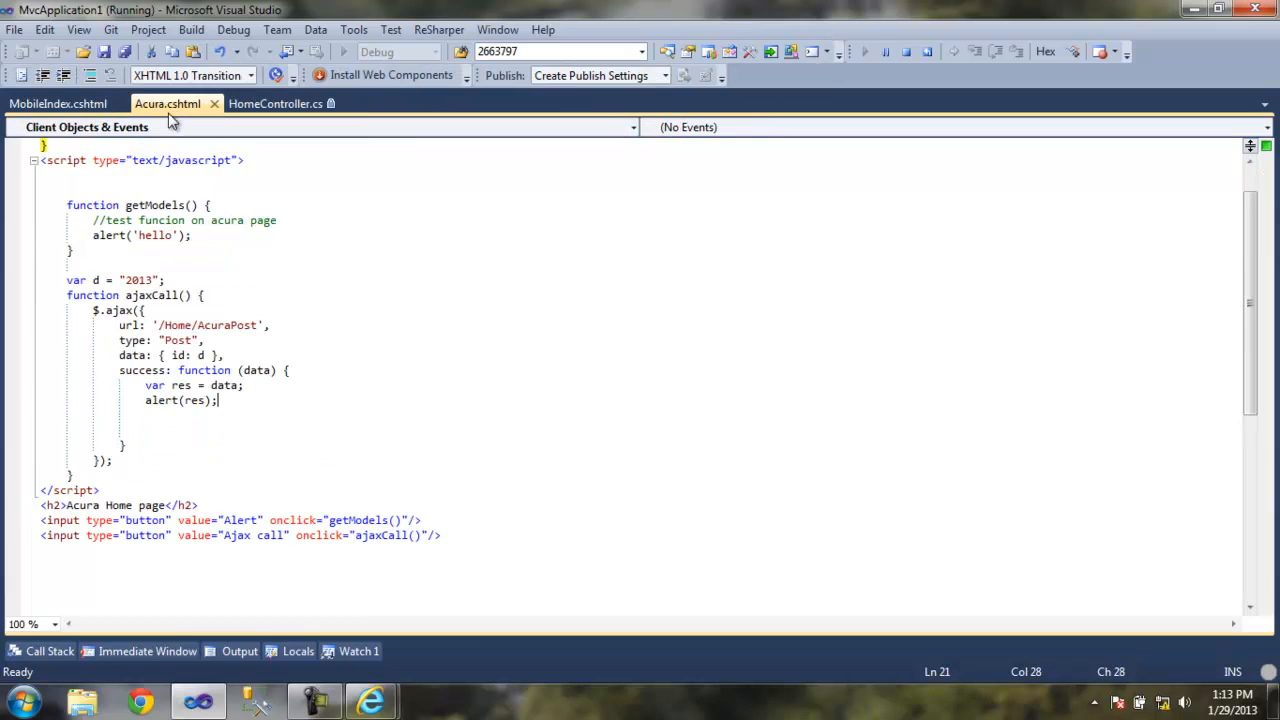
- Run the Acura page's Ajax call twice, confirming the 2013 alert each time
left_click(415, 600)
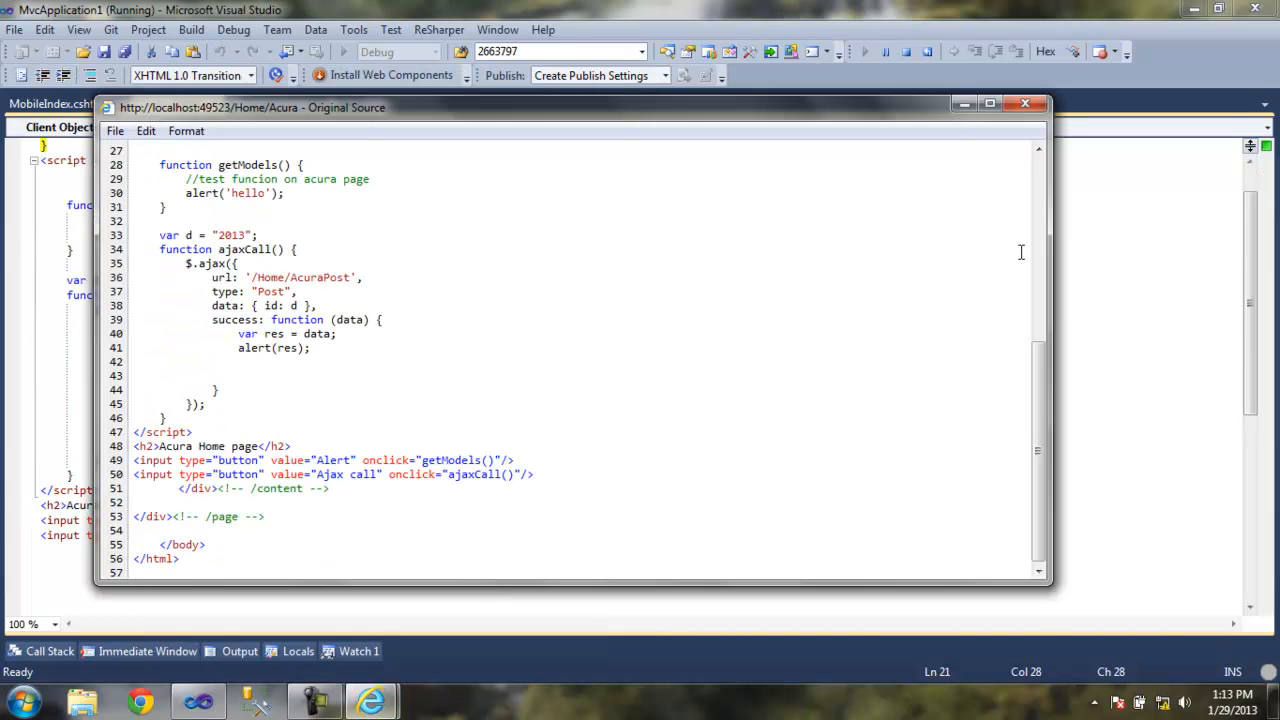
left_click(1025, 103)
left_click(372, 702)
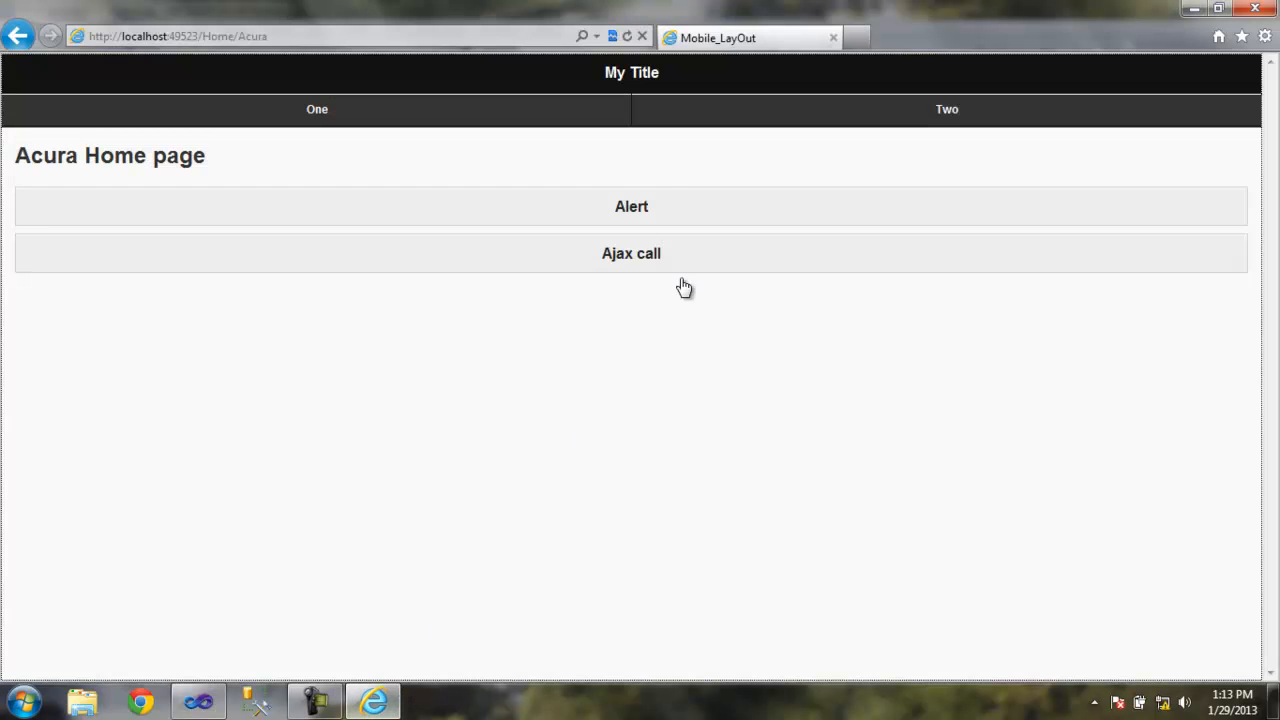
left_click(655, 262)
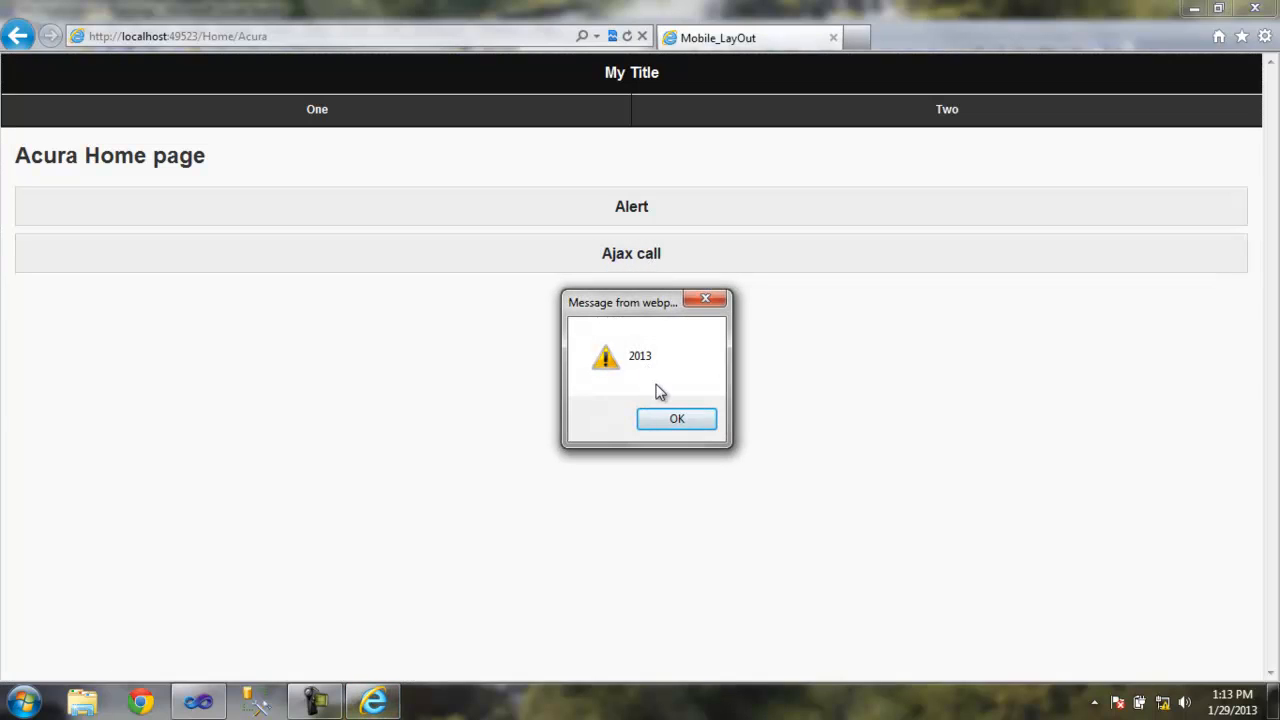
left_click(670, 419)
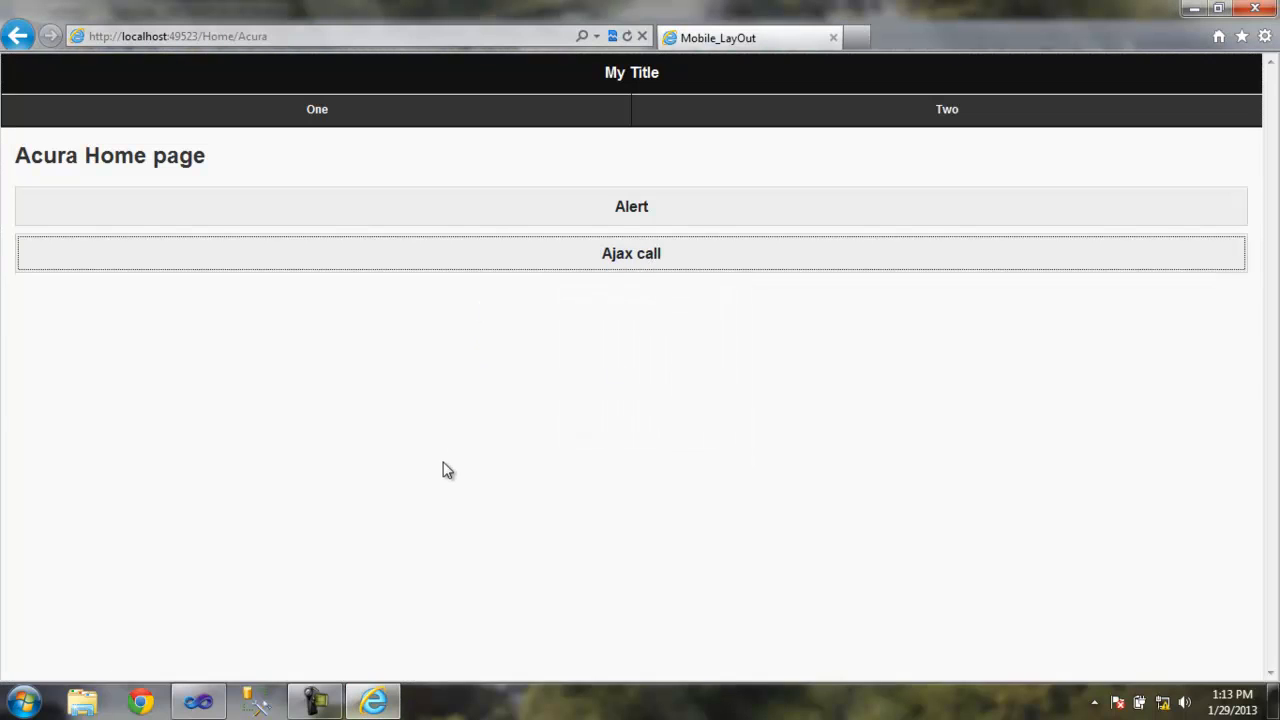
left_click(543, 252)
left_click(671, 420)
- Return from the browser's Acura page to Visual Studio
left_click(198, 702)
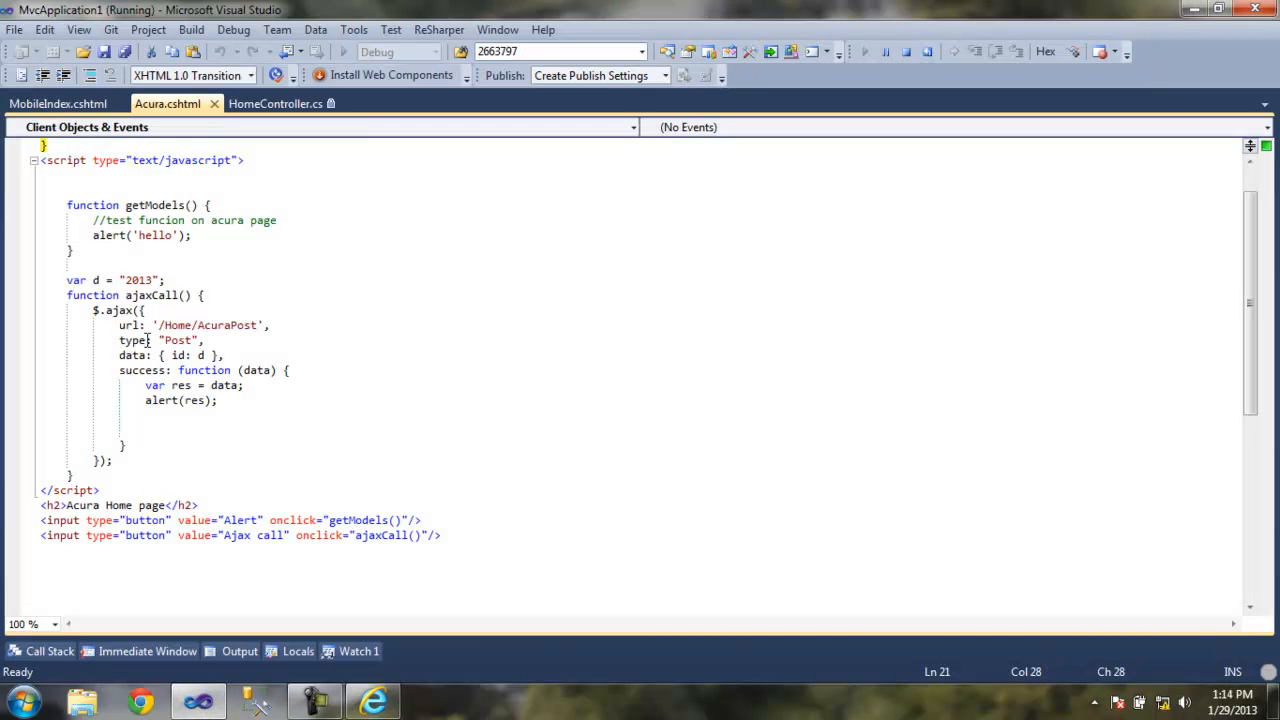
left_click(373, 702)
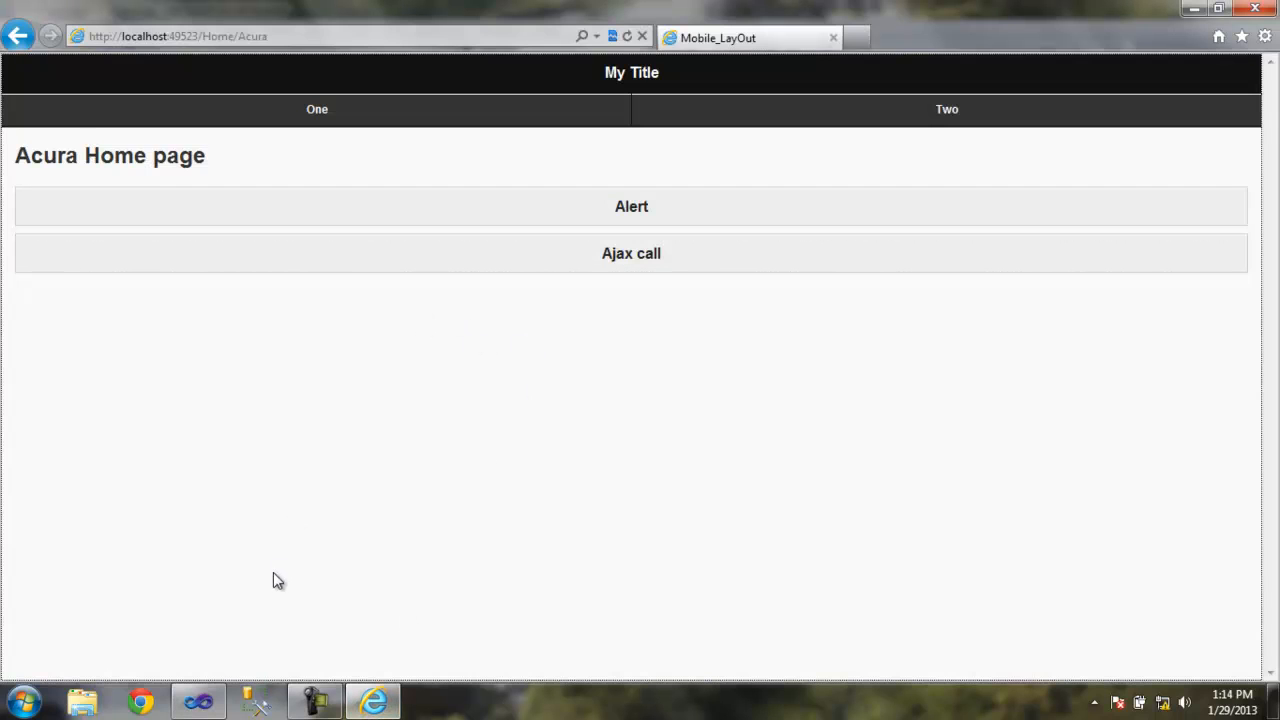
left_click(198, 702)
- Attempt an edit in HomeController.cs, dismiss the Edit and Continue warning, and stop debugging
left_click(276, 103)
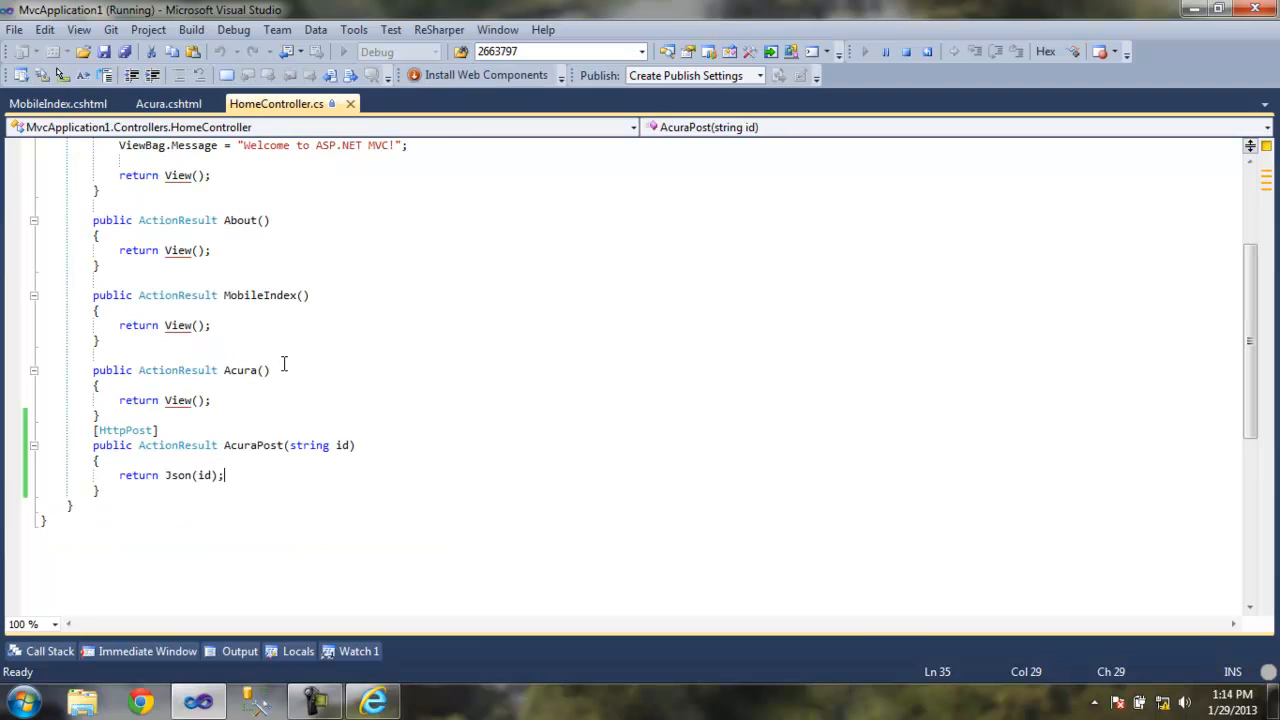
scroll(286, 500, "up", 1)
scroll(286, 500, "up", 3)
scroll(286, 500, "down", 4)
left_click(132, 413)
key("Return")
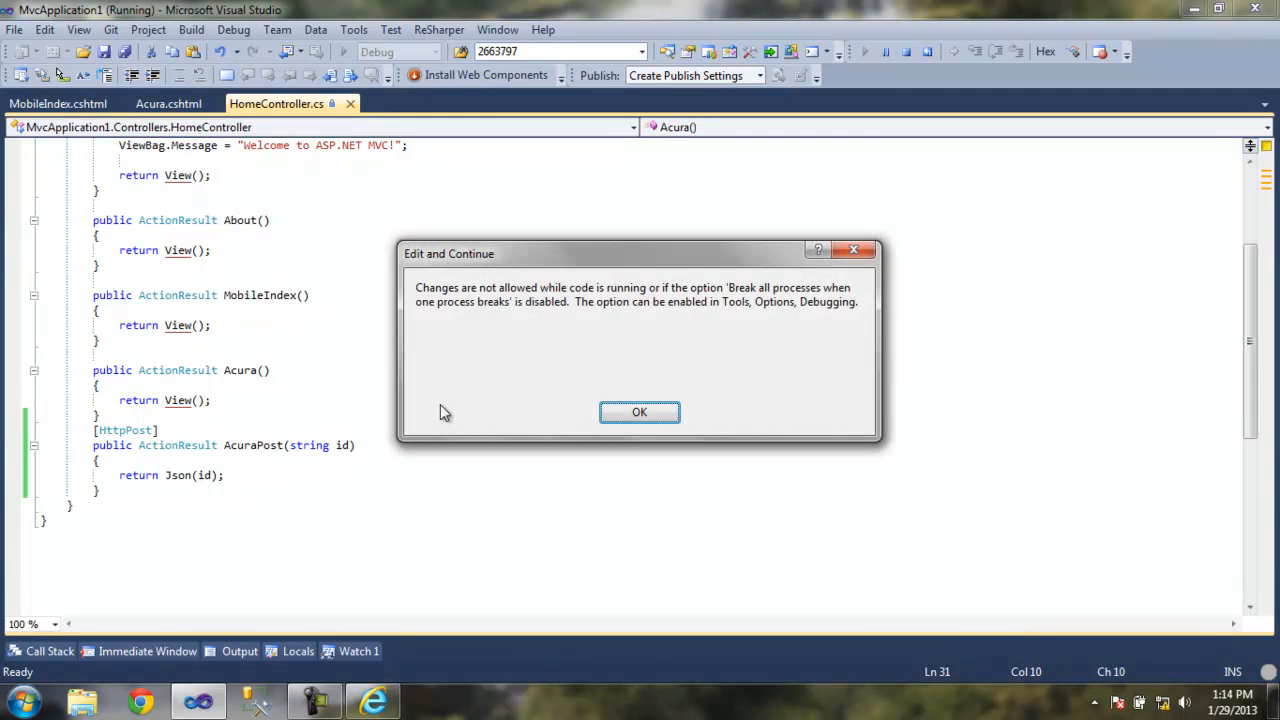
left_click(652, 416)
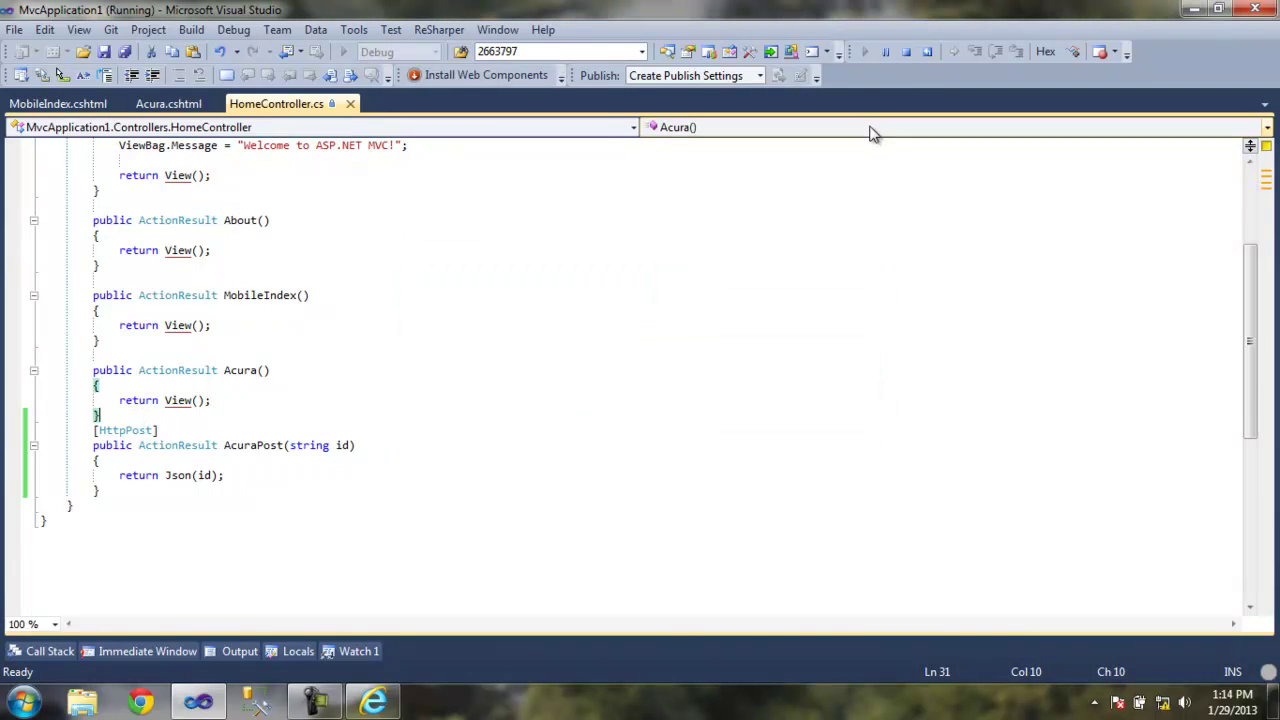
left_click(906, 52)
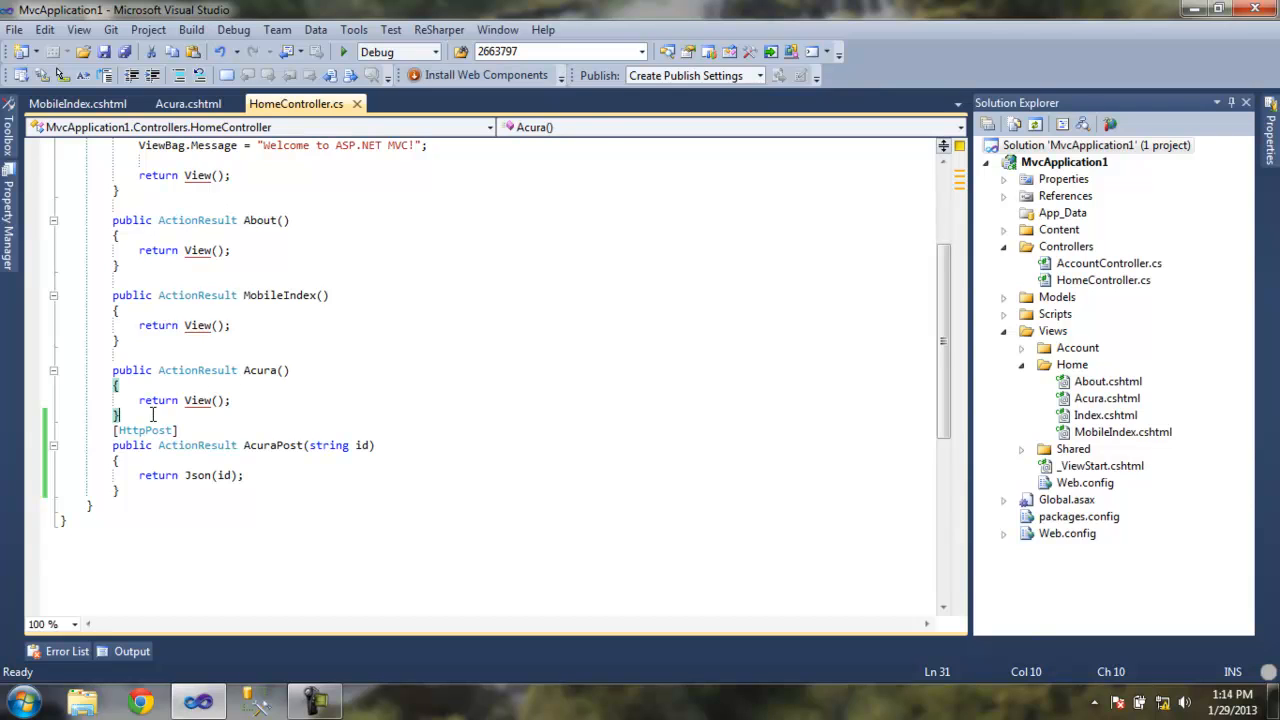
- Add a blank line after Acura() and review AcuraPost's id parameter in HomeController
key("Return")
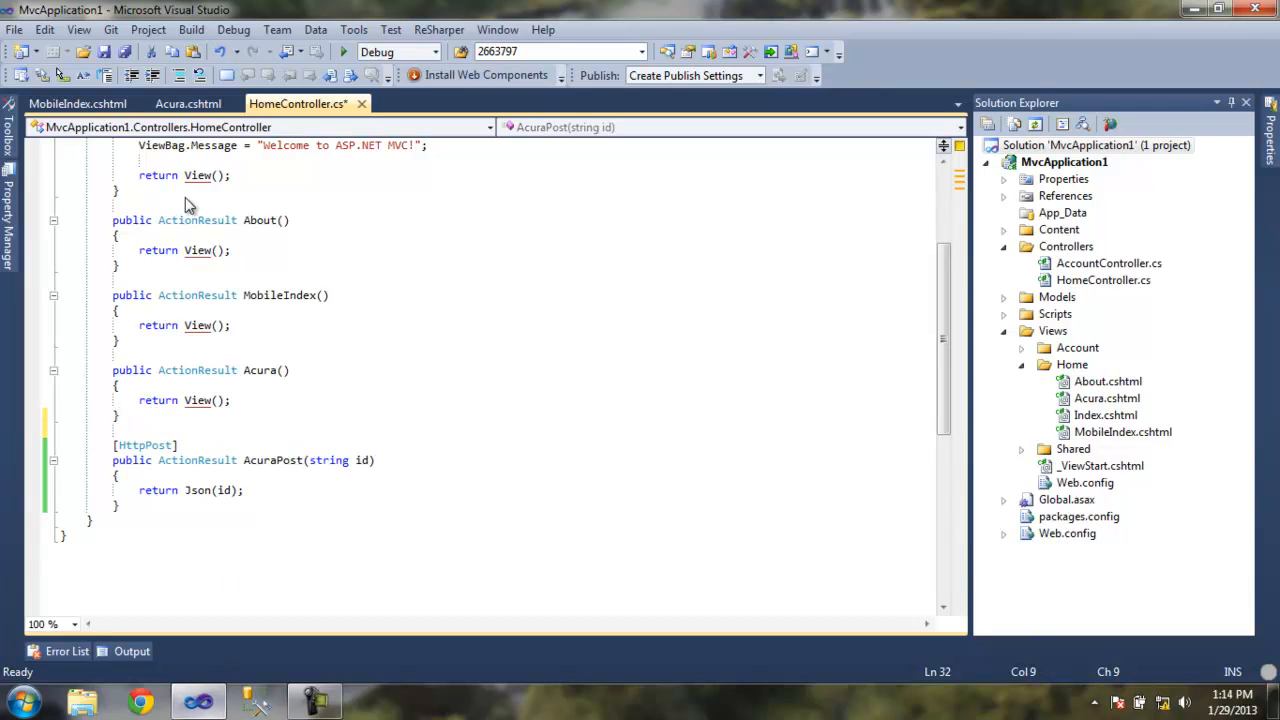
left_click(187, 103)
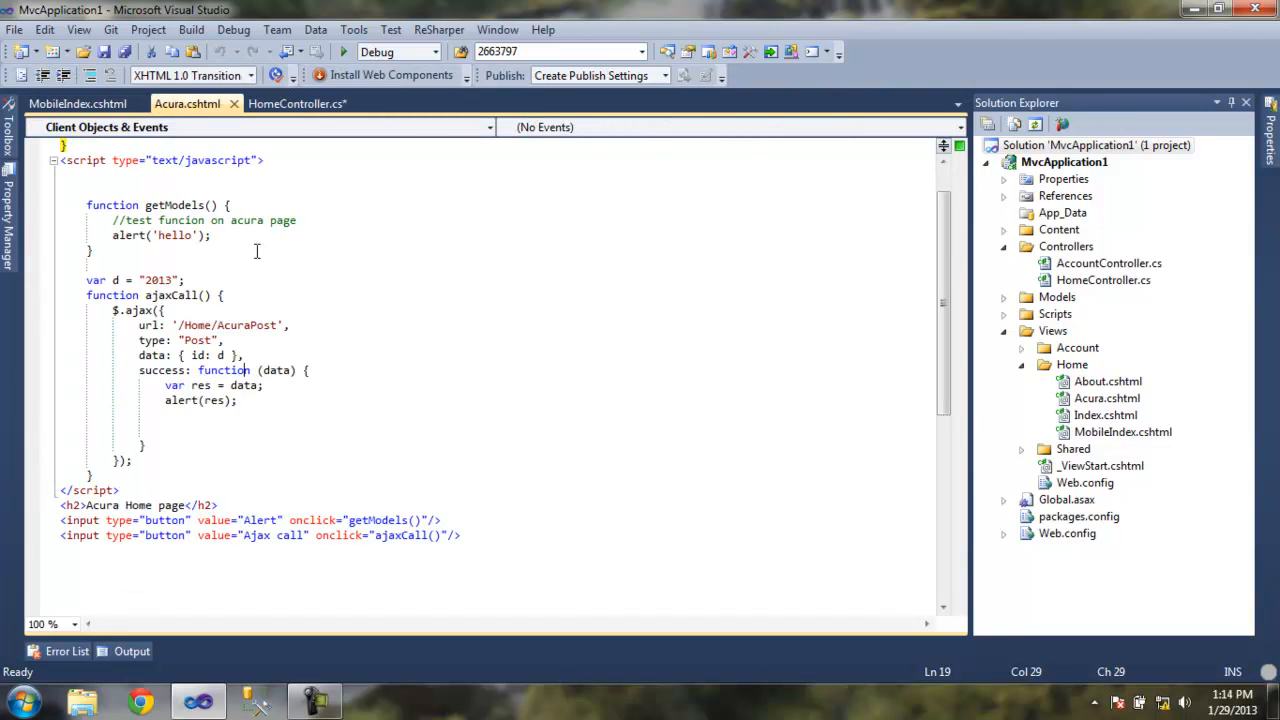
left_click(283, 104)
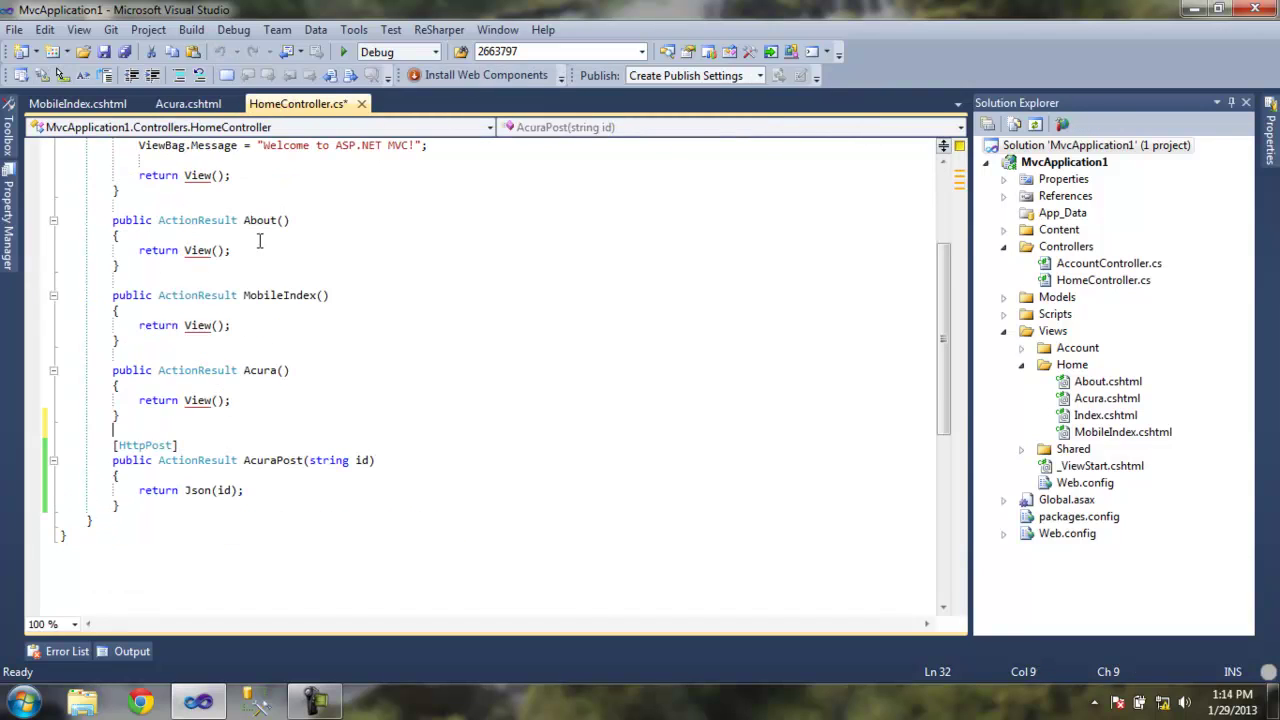
left_click(200, 474)
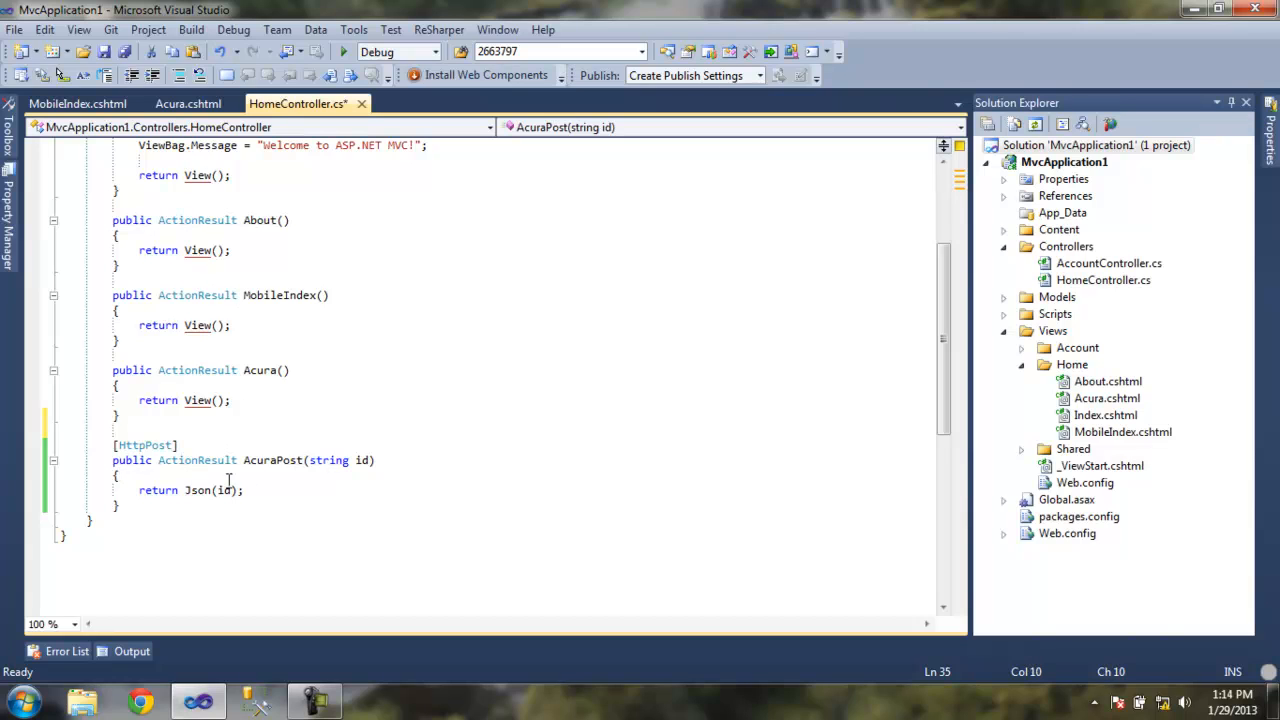
double_click(360, 460)
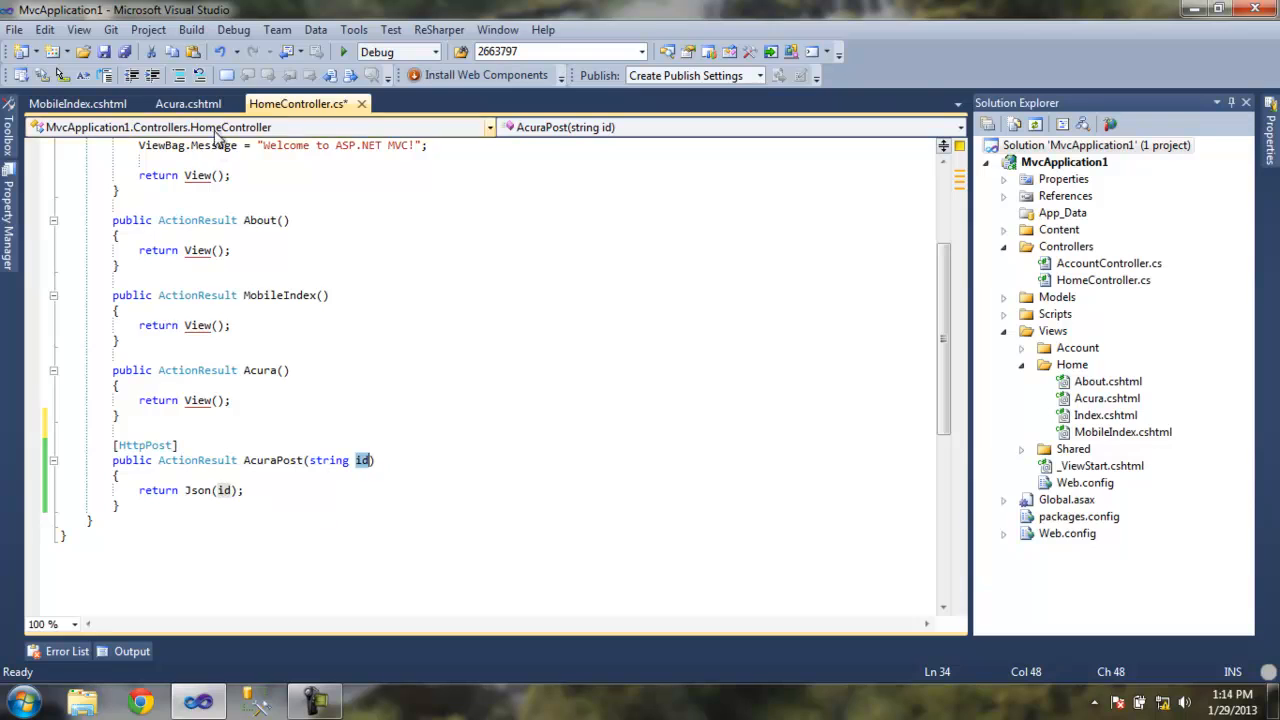
- Review the rel="external" Acura link in MobileIndex.cshtml, then return to HomeController.cs
left_click(192, 103)
left_click(103, 103)
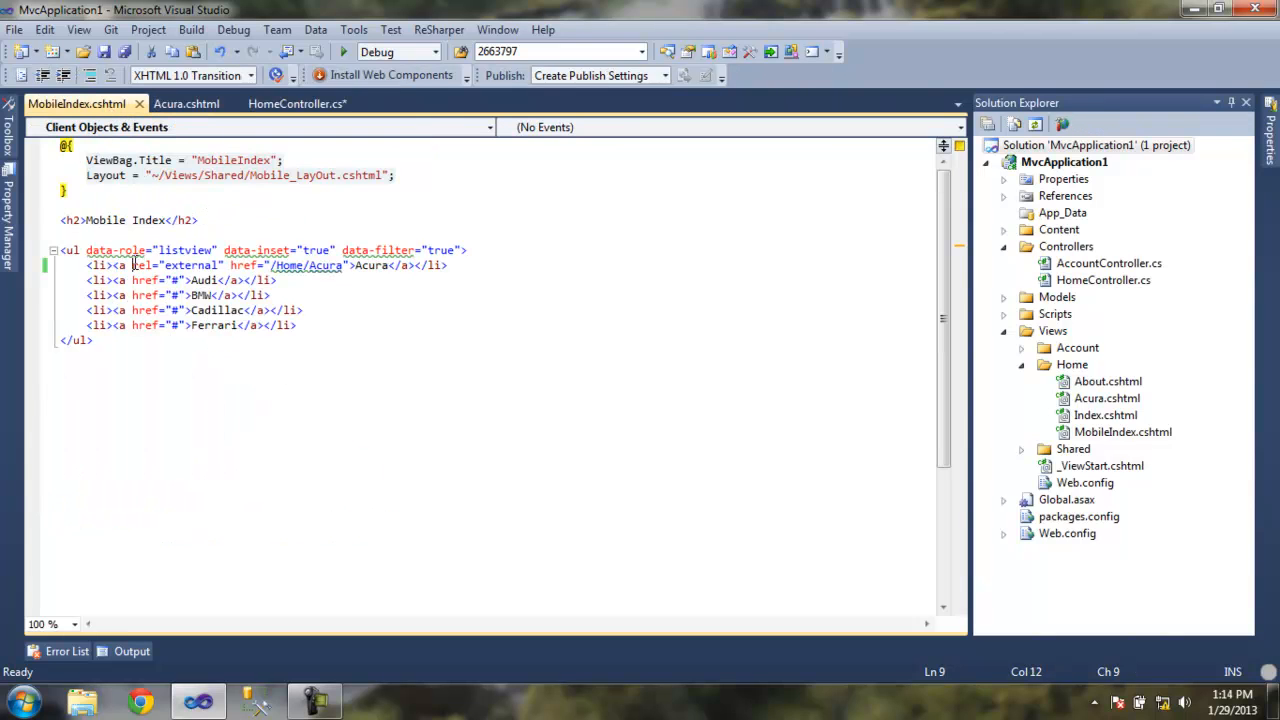
left_click_drag(132, 265, 224, 265)
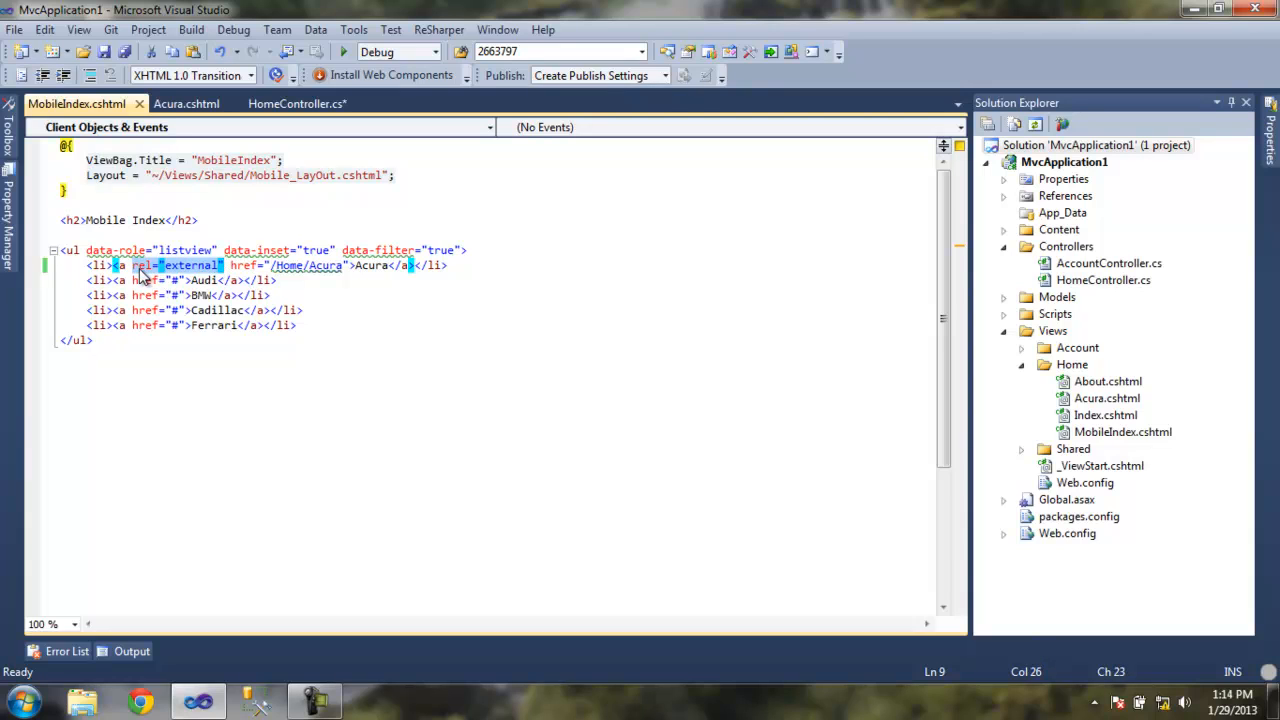
left_click(237, 265)
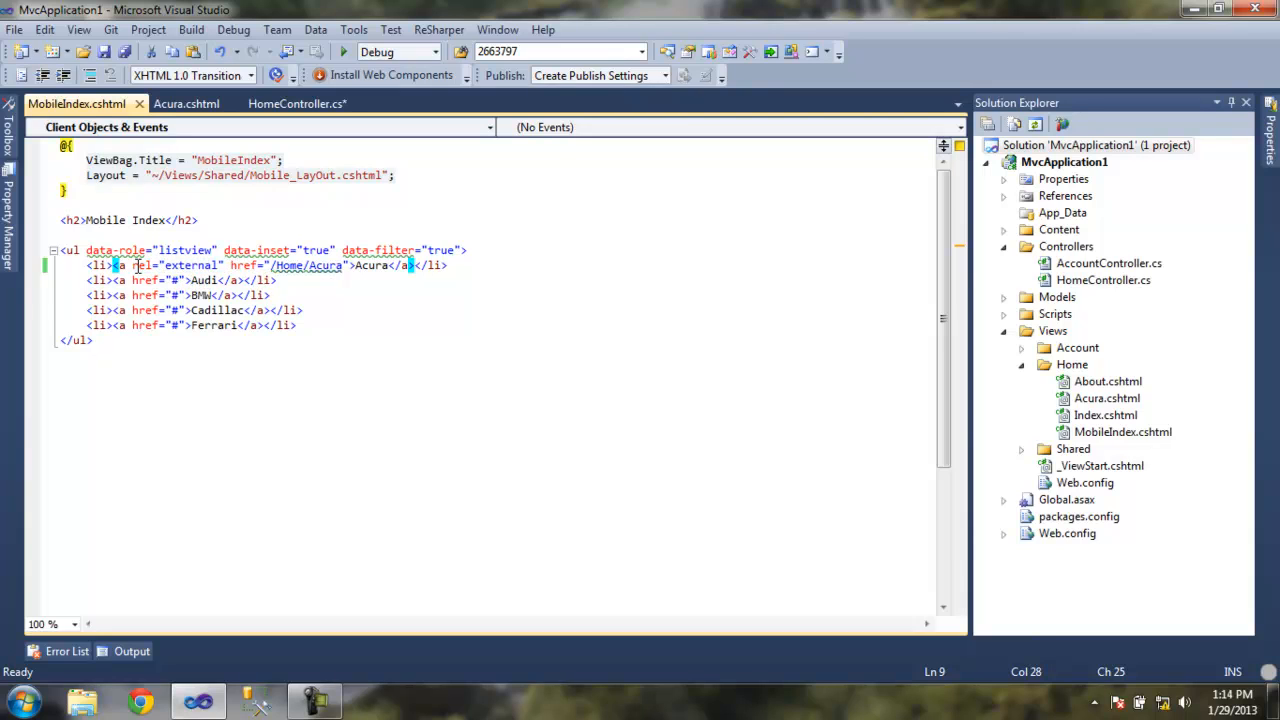
left_click(192, 104)
left_click(315, 104)
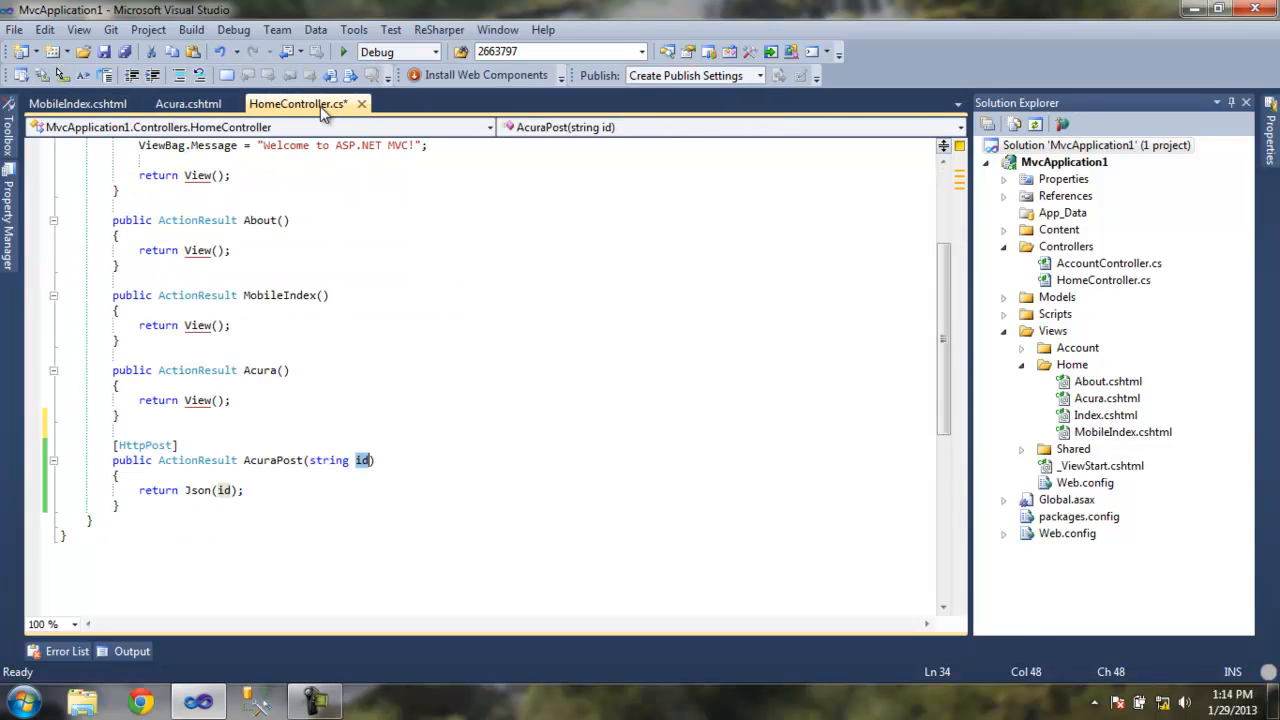